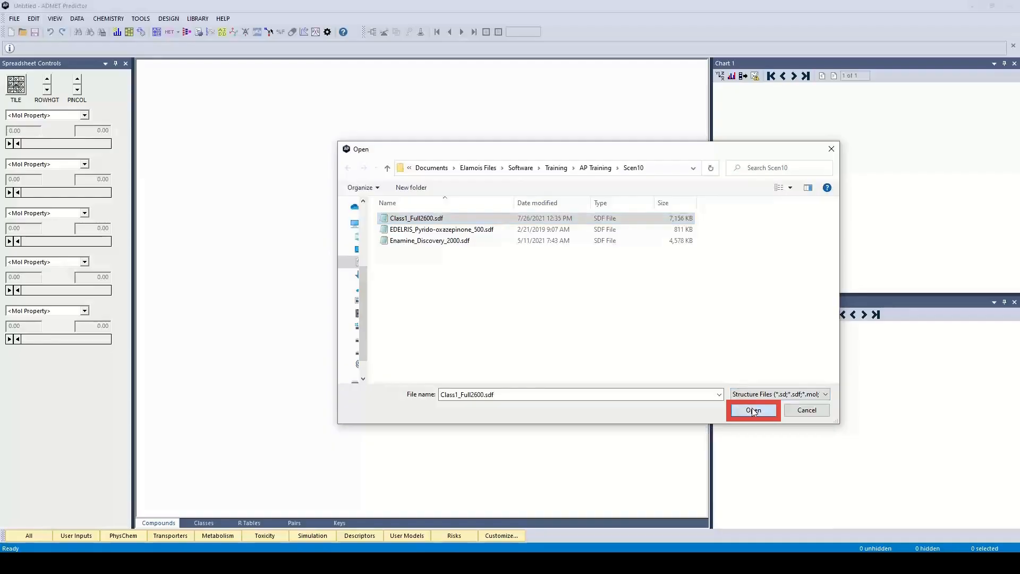
- Load the structure file Class1_Full2600.sdf with Identifier as the compound identifier field and all compound attributes included
left_click(753, 411)
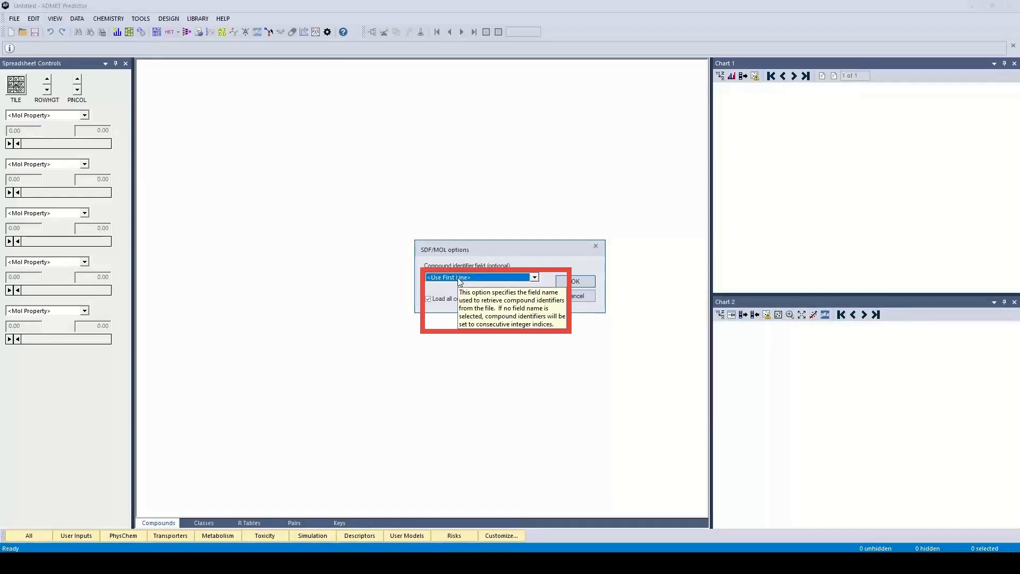
left_click(459, 281)
left_click(525, 301)
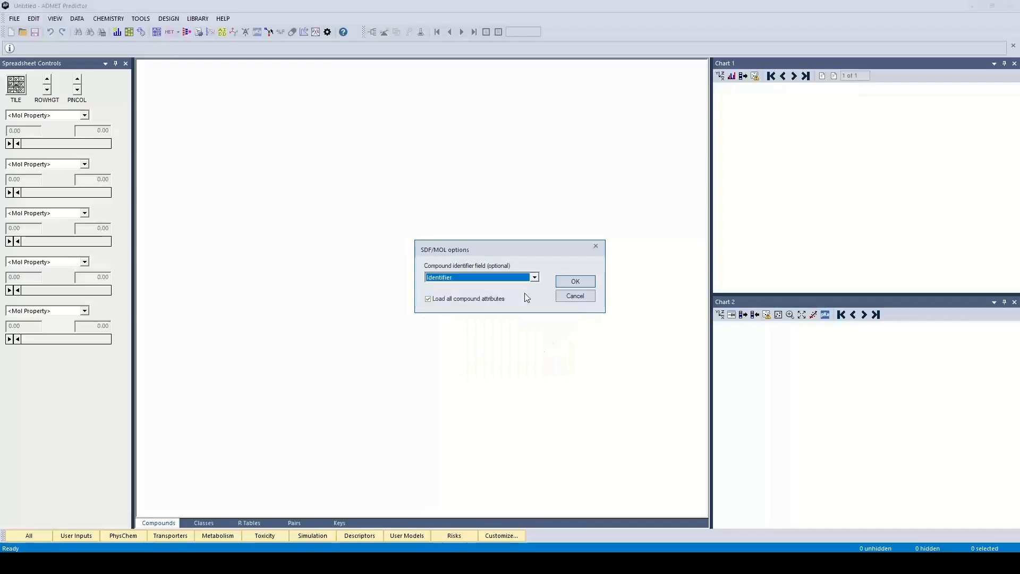
left_click(574, 282)
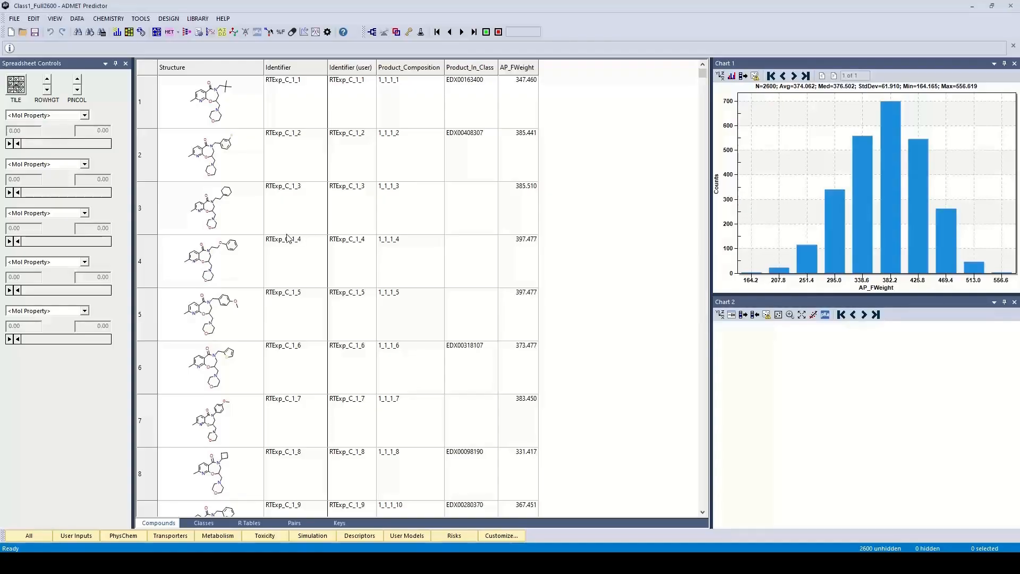
- Generate the predicted ADMET attribute columns for all compounds in the spreadsheet and review the added columns
left_click(78, 21)
left_click(95, 30)
left_click(509, 386)
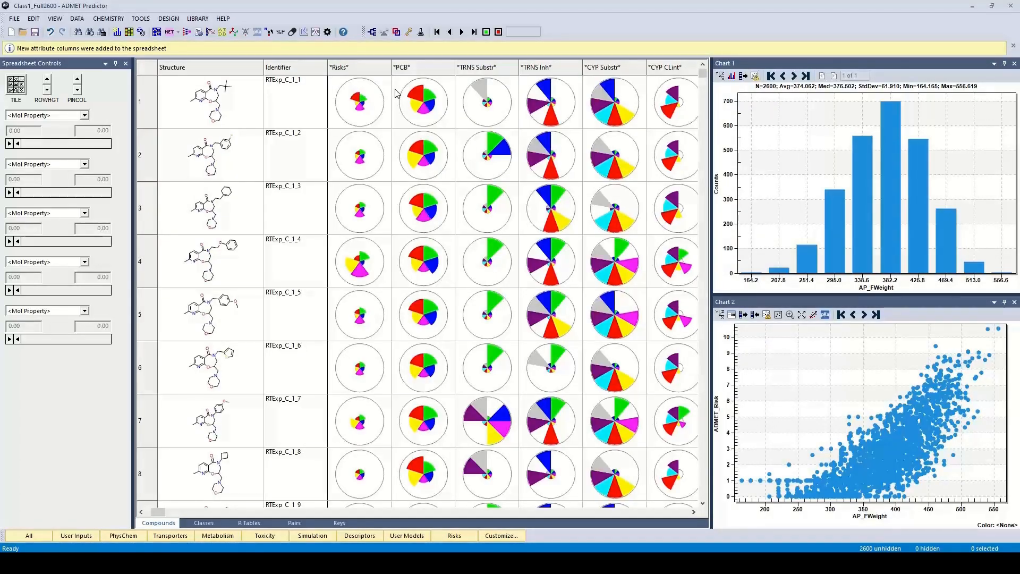
mouse_move(375, 195)
left_click_drag(156, 514, 152, 513)
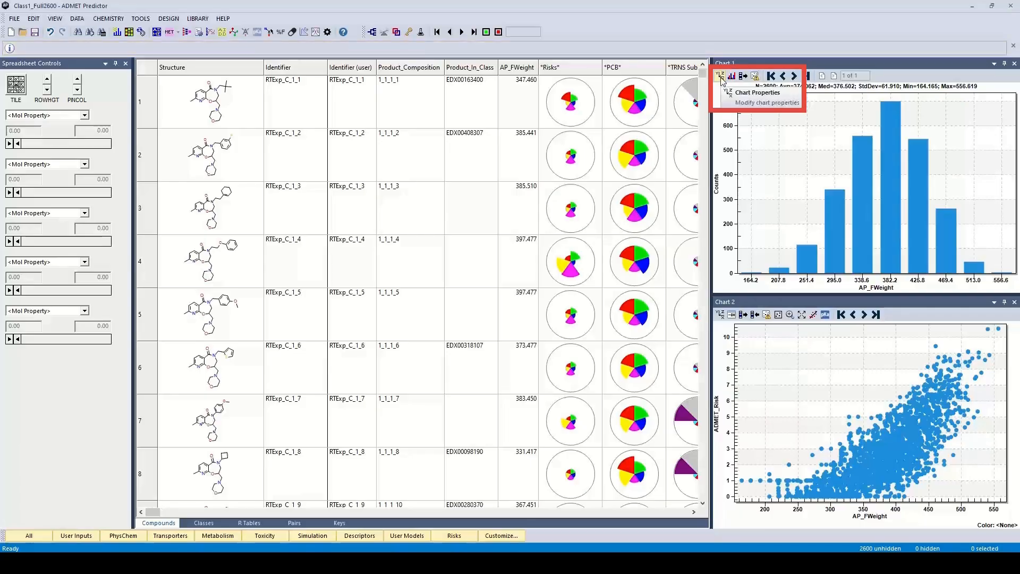
- Change the Chart 1 histogram to plot the S+Sw attribute on a log X scale
left_click(721, 77)
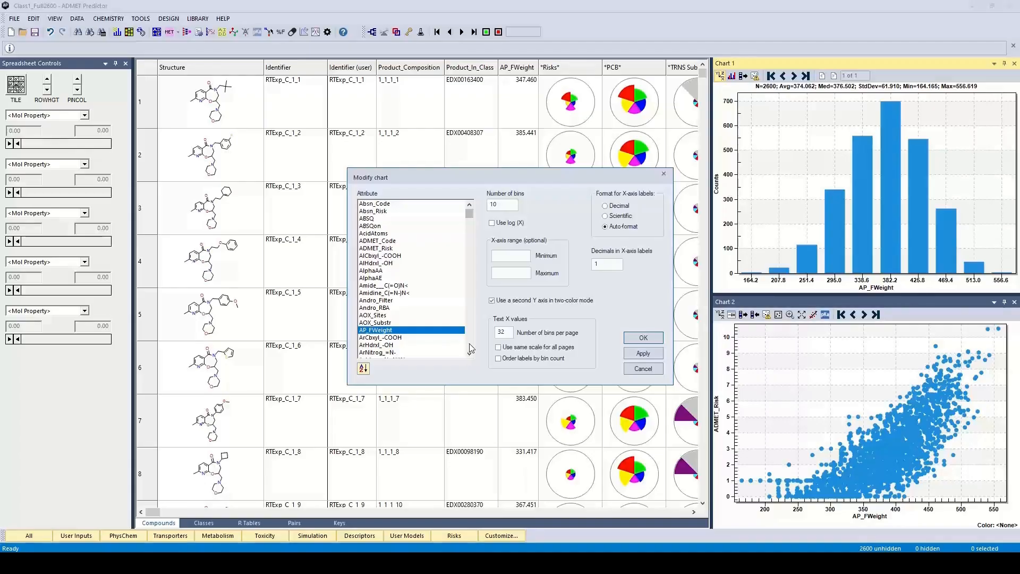
scroll(471, 349, "down", 20)
scroll(471, 348, "down", 20)
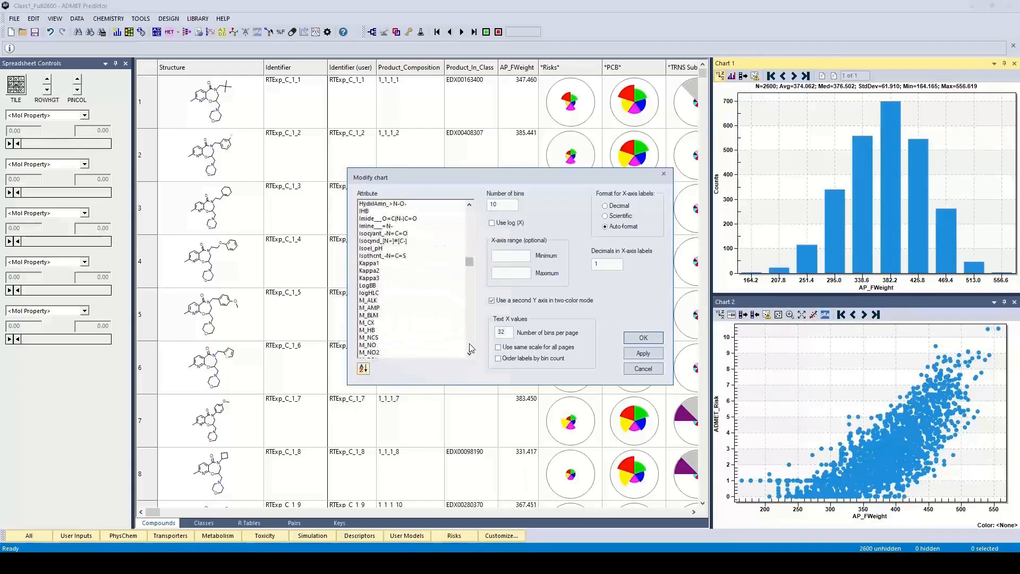
scroll(471, 348, "down", 20)
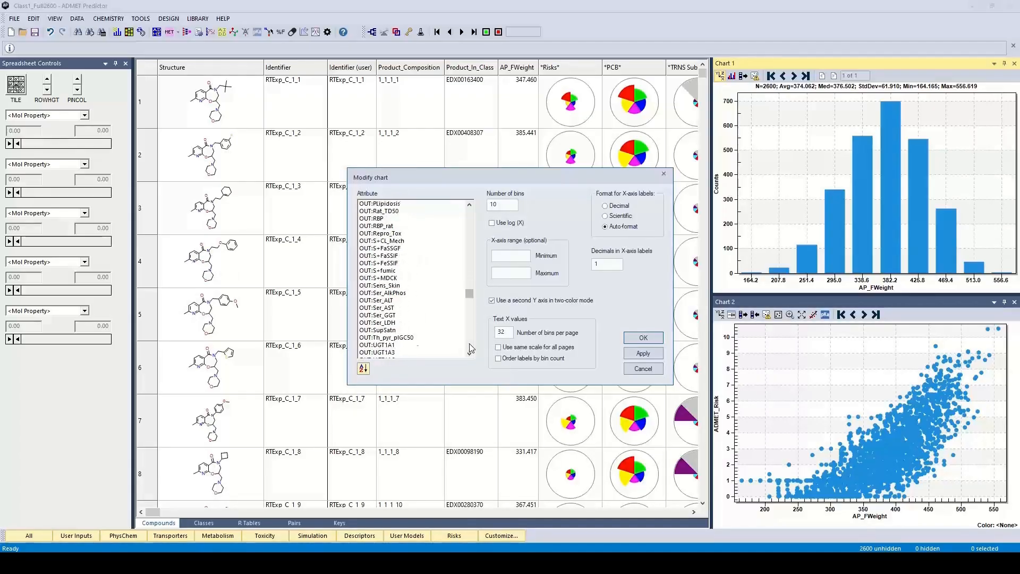
scroll(469, 345, "down", 15)
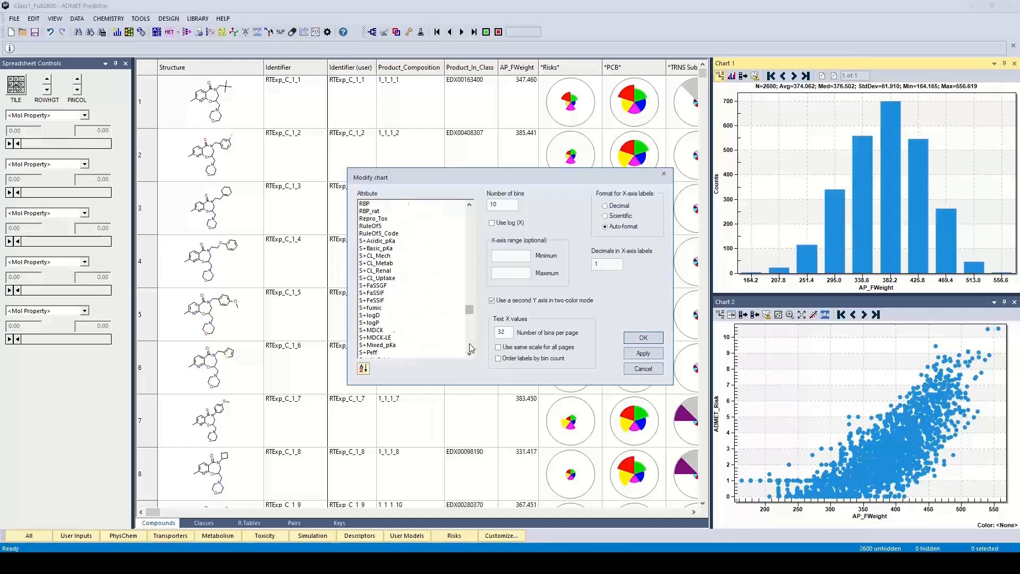
left_click(376, 338)
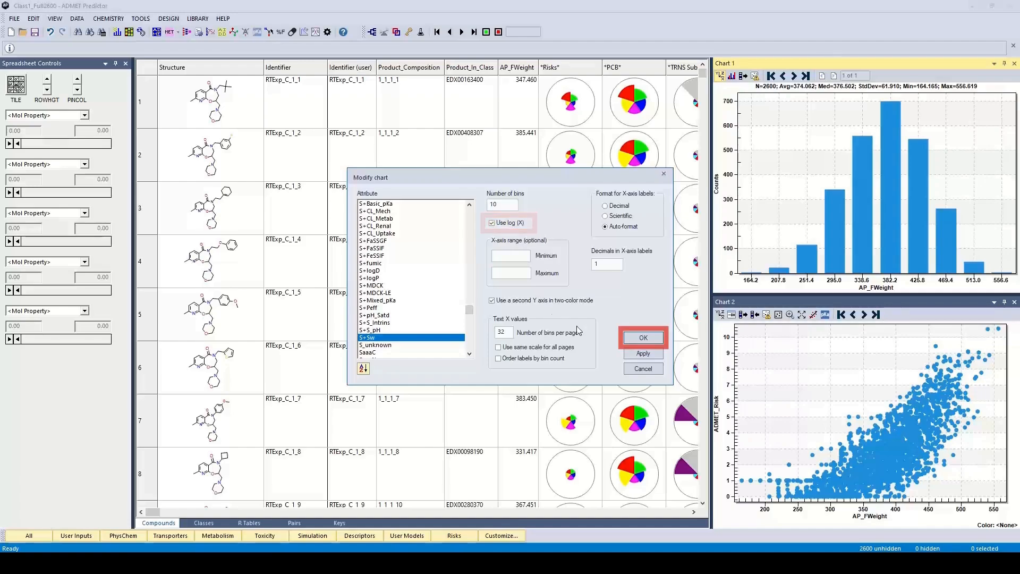
left_click(640, 339)
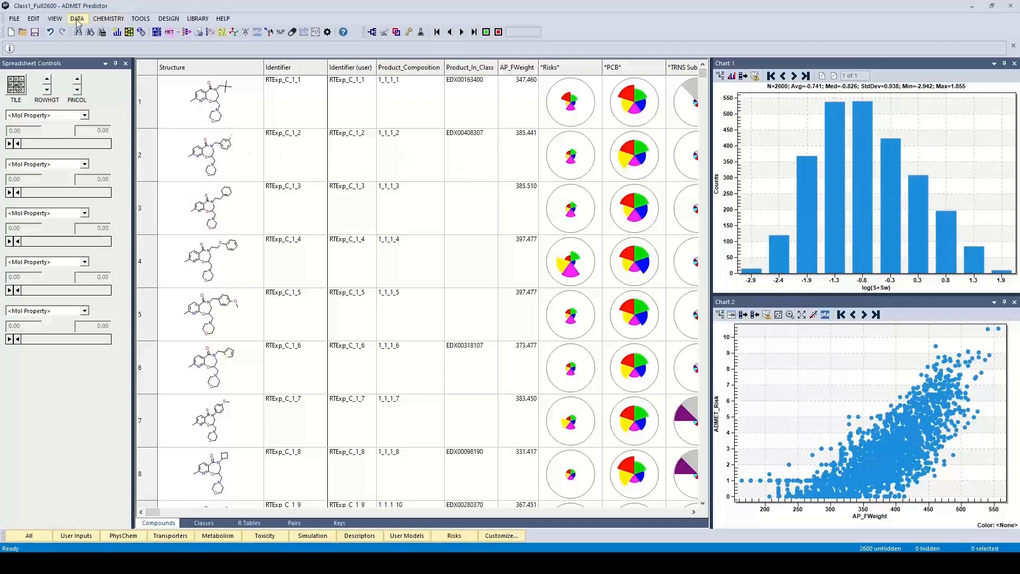
- Select the compounds whose Product_In_Class attribute contains the text EDX, allowing partial matches
left_click(34, 18)
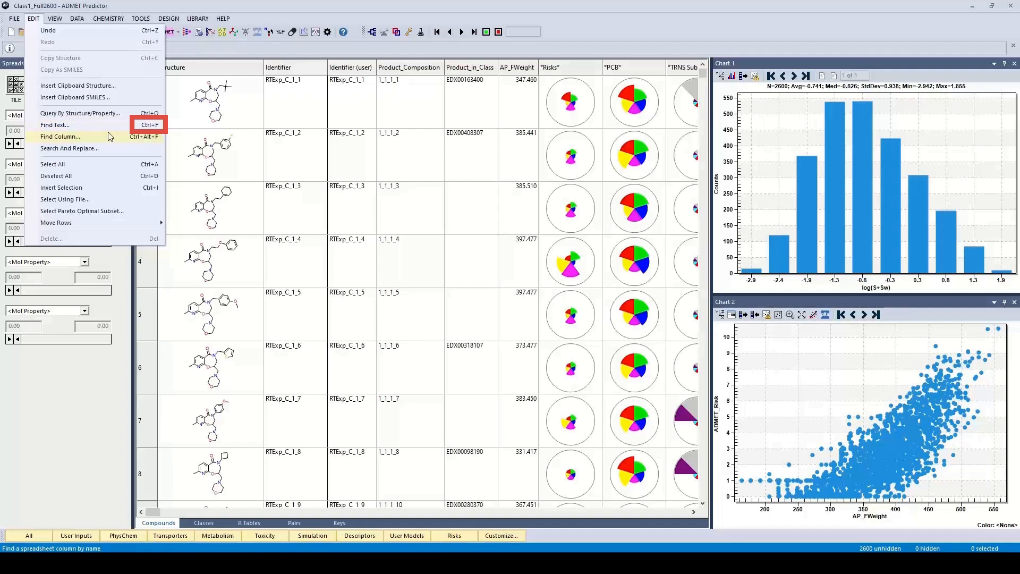
left_click(213, 166)
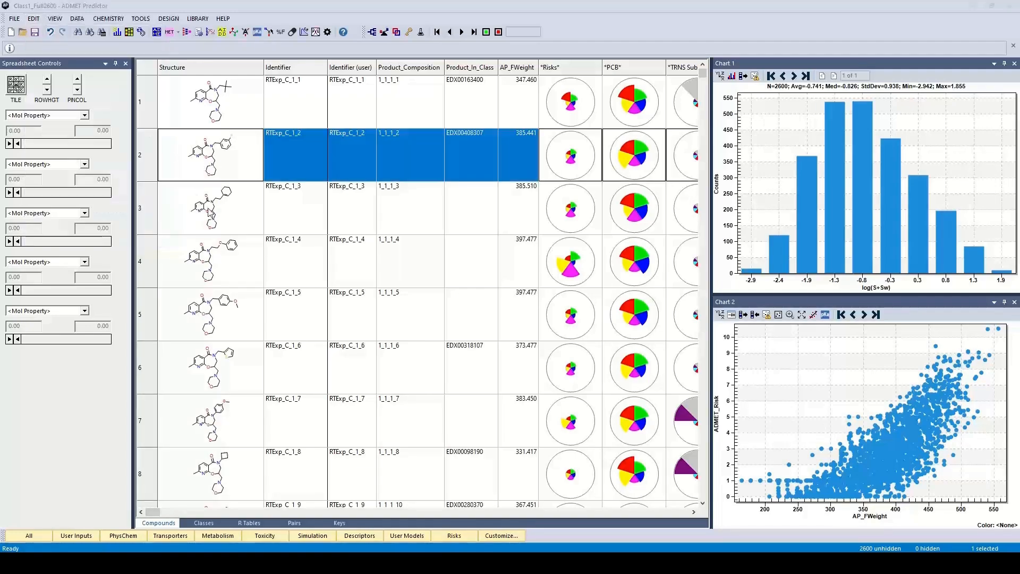
key("ctrl+f")
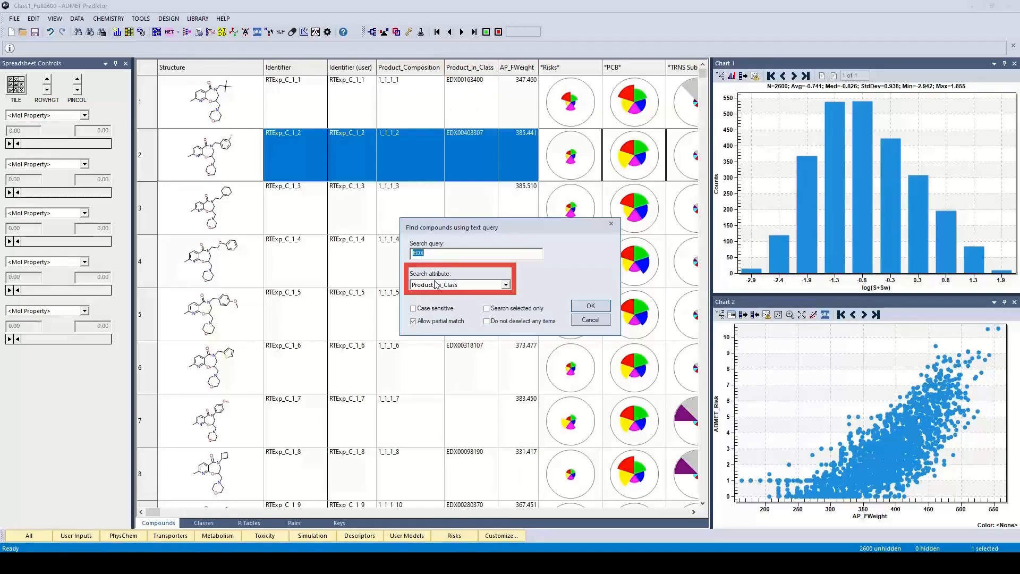
left_click(506, 285)
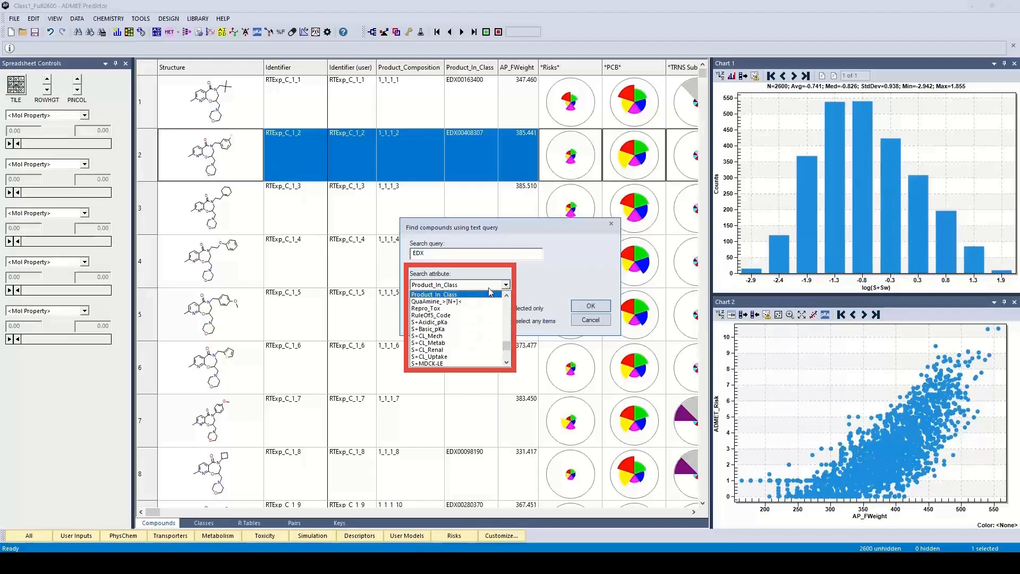
left_click(451, 296)
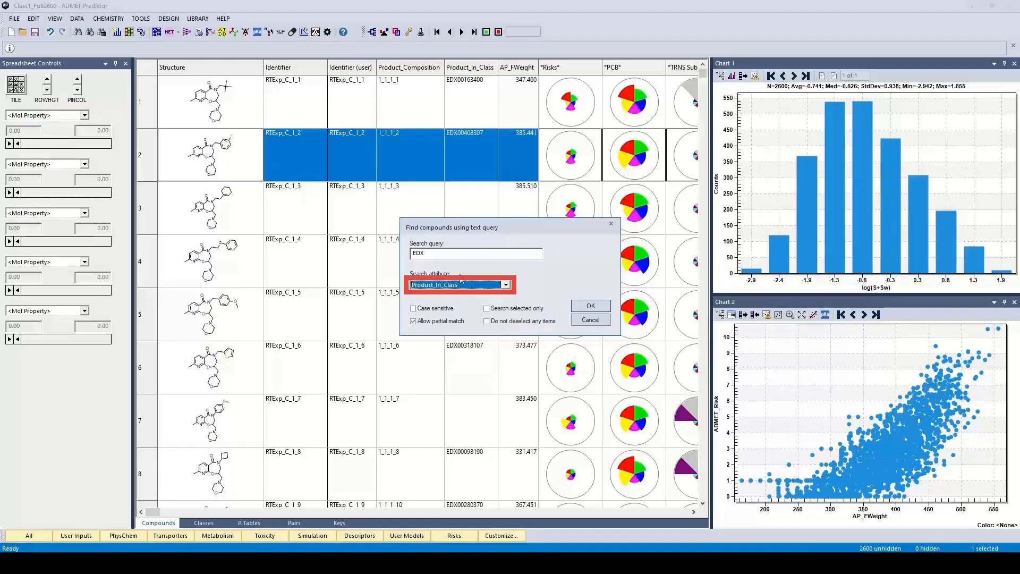
left_click(591, 306)
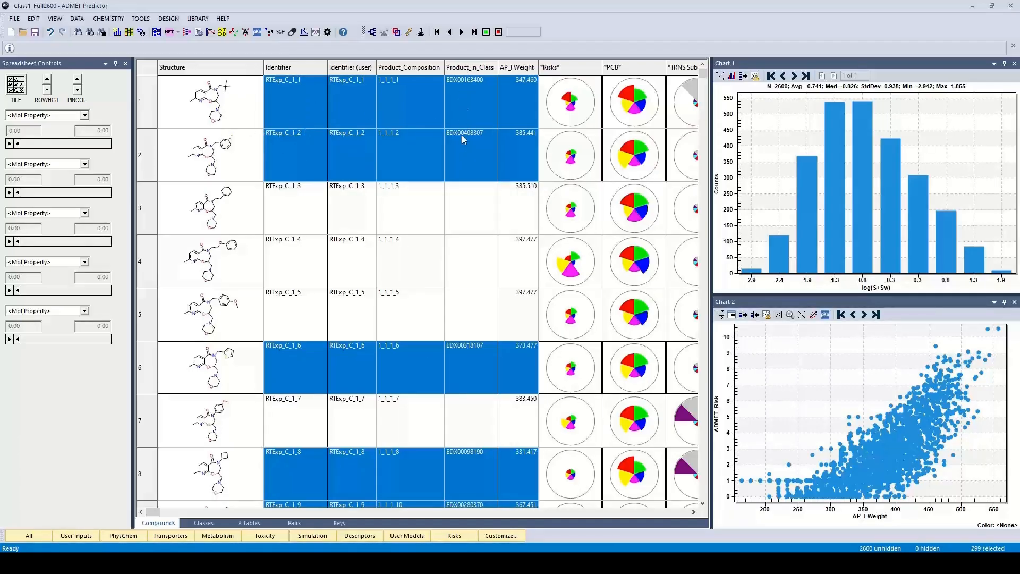
- Split the Chart 1 histogram into selected and unselected compounds, and plot ADMET_Risk without the log X scale
left_click(744, 76)
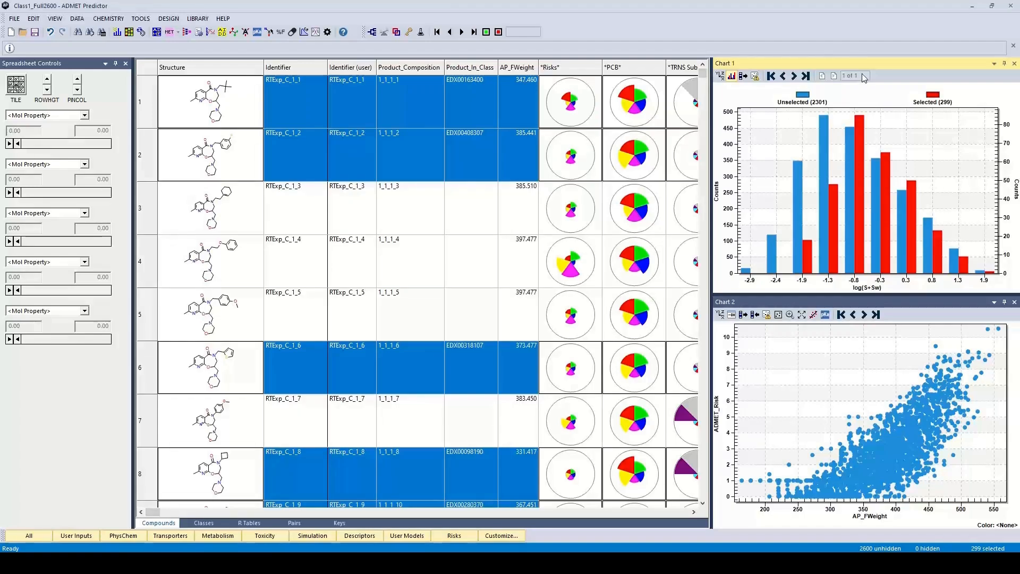
left_click(720, 77)
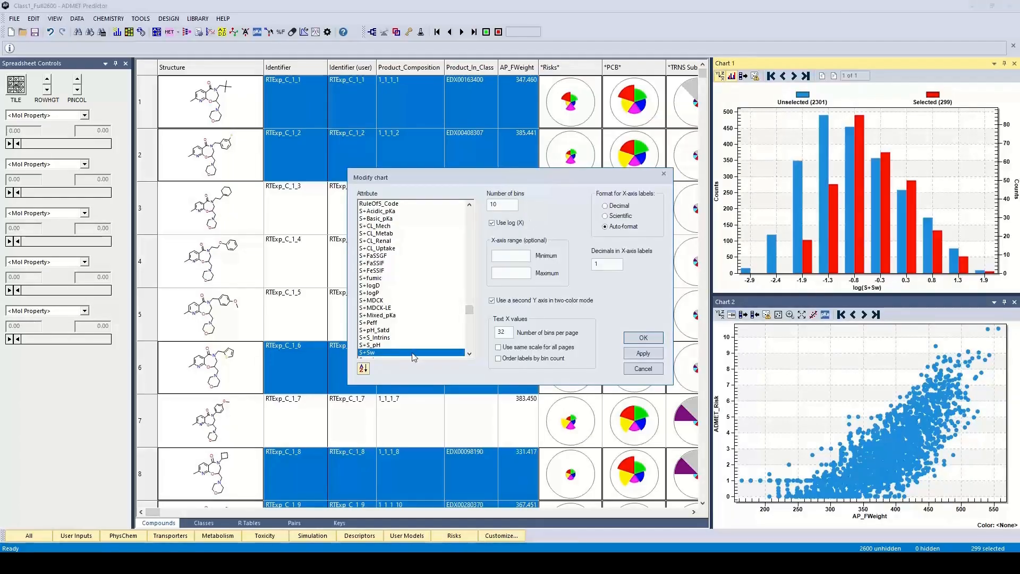
left_click_drag(468, 309, 478, 177)
left_click_drag(470, 310, 489, 212)
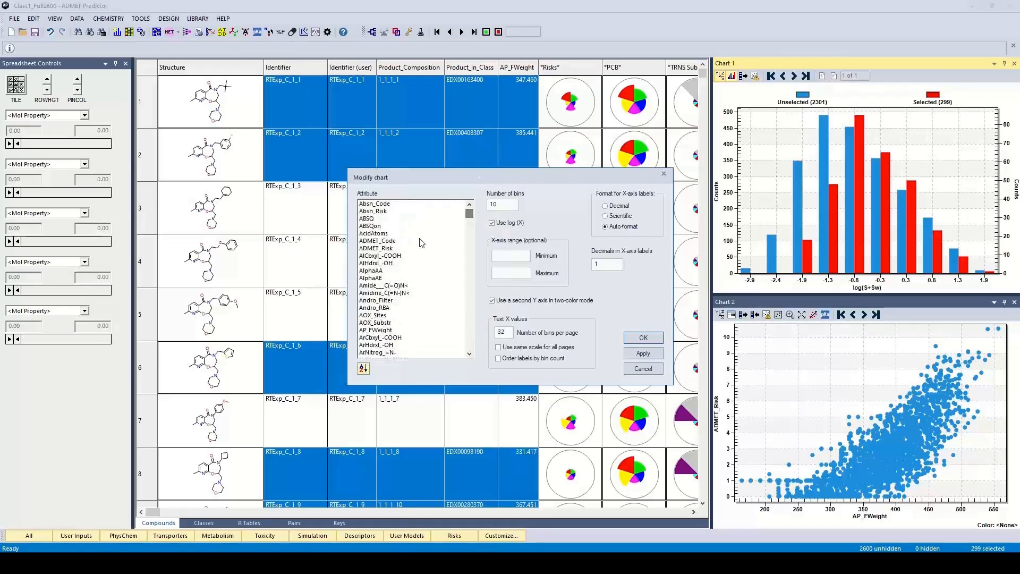
left_click(388, 250)
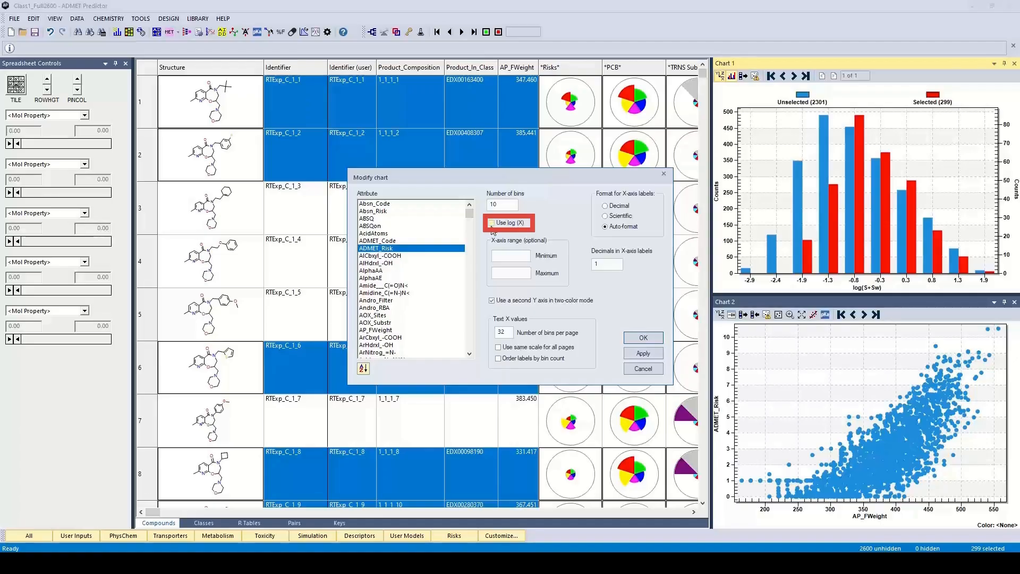
left_click(492, 223)
left_click(640, 339)
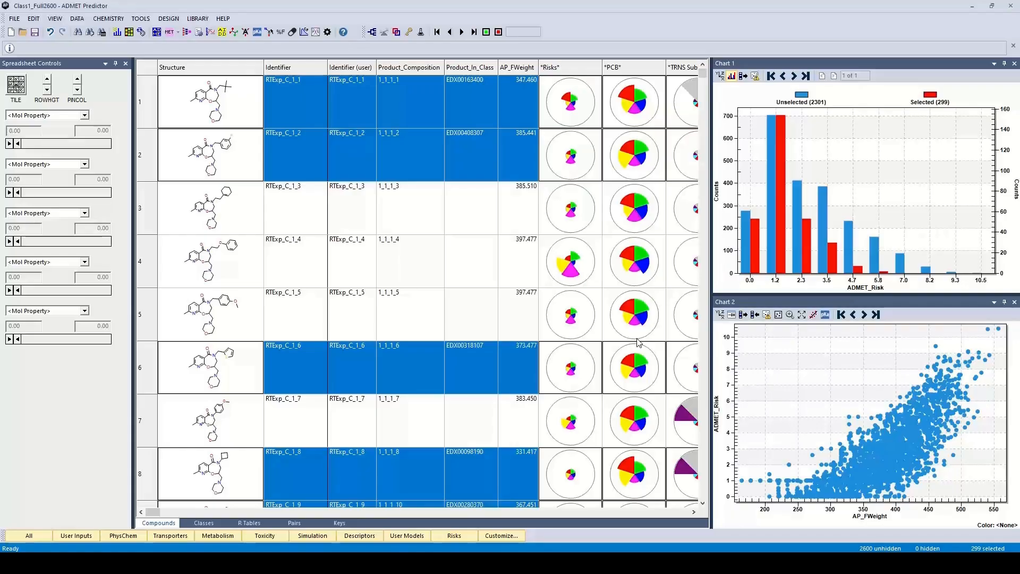
- Generate classes from the compounds using the Single superclass method
left_click(322, 355)
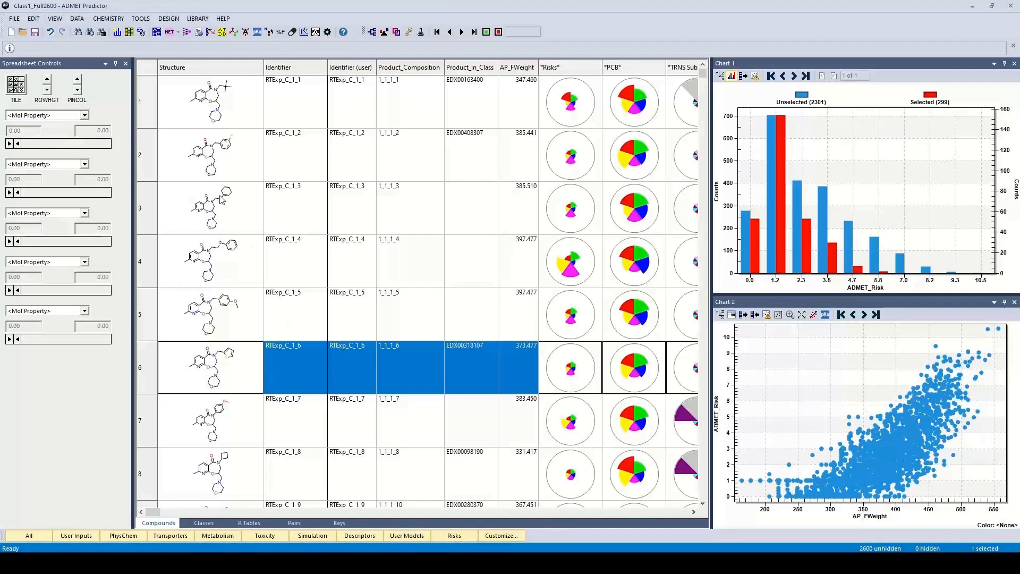
left_click(104, 19)
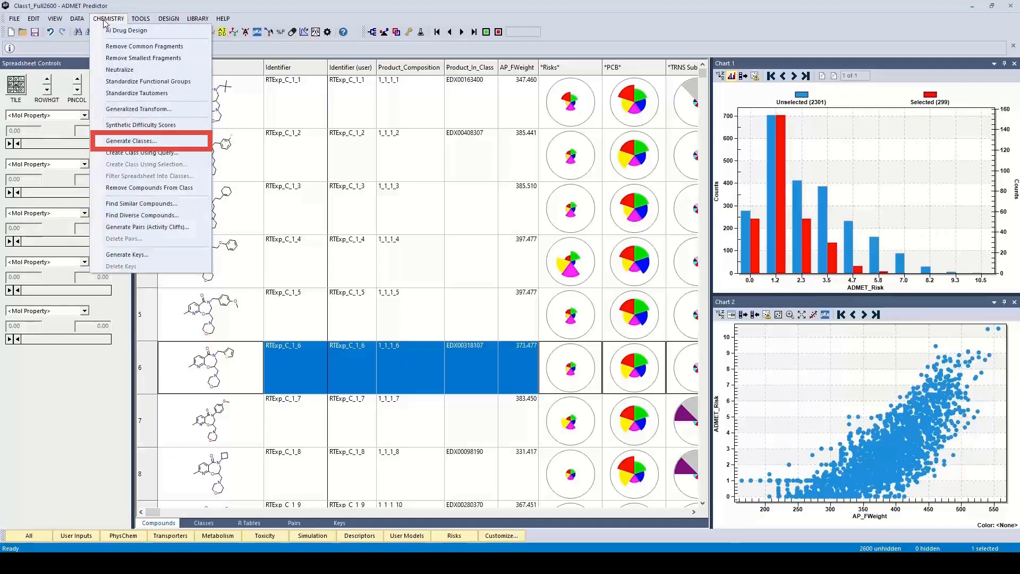
left_click(123, 141)
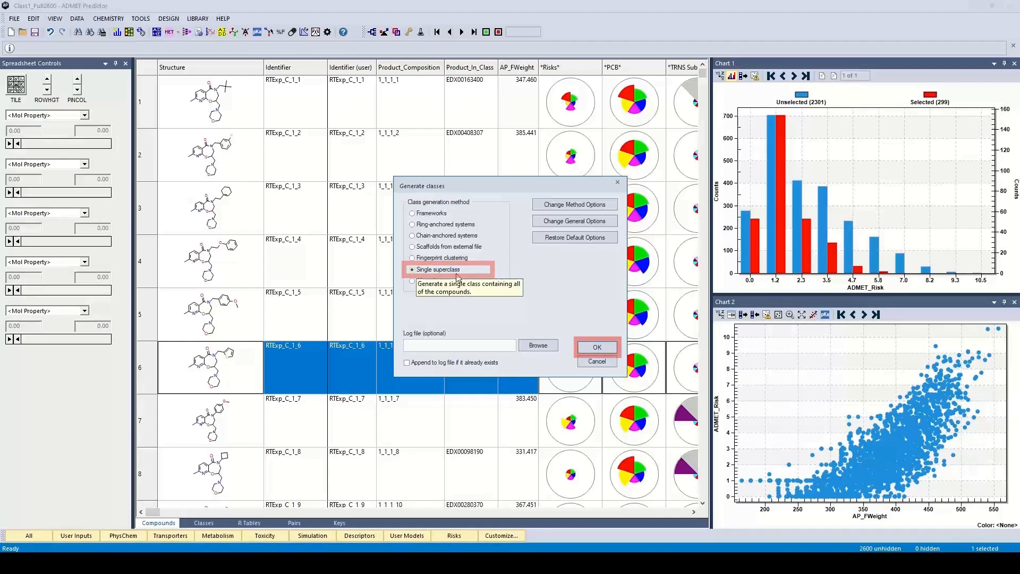
left_click(598, 347)
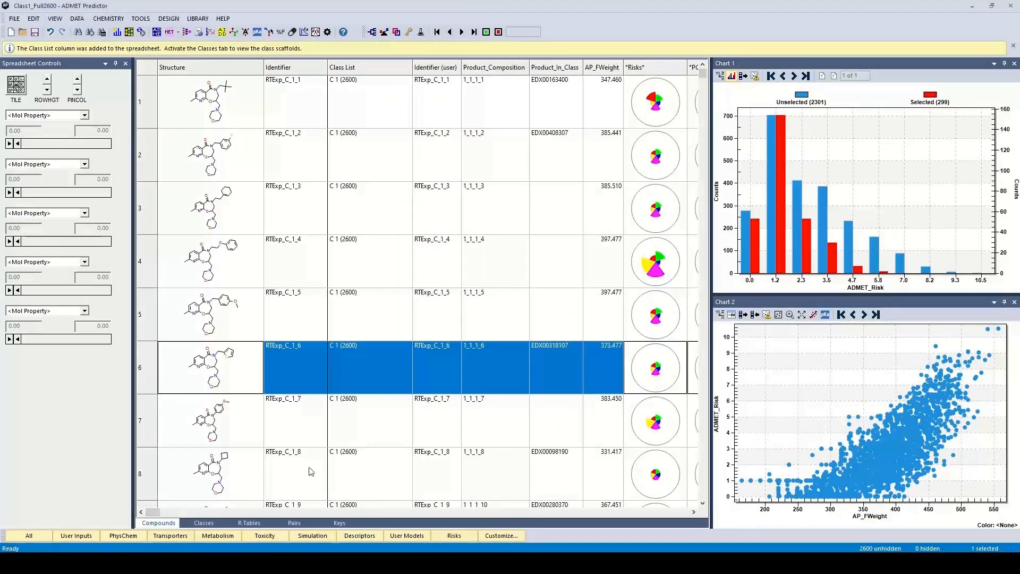
- Define the scaffold of class C 1 using MCS sized by bond count, keeping the default atom and bond matching rules
left_click(206, 524)
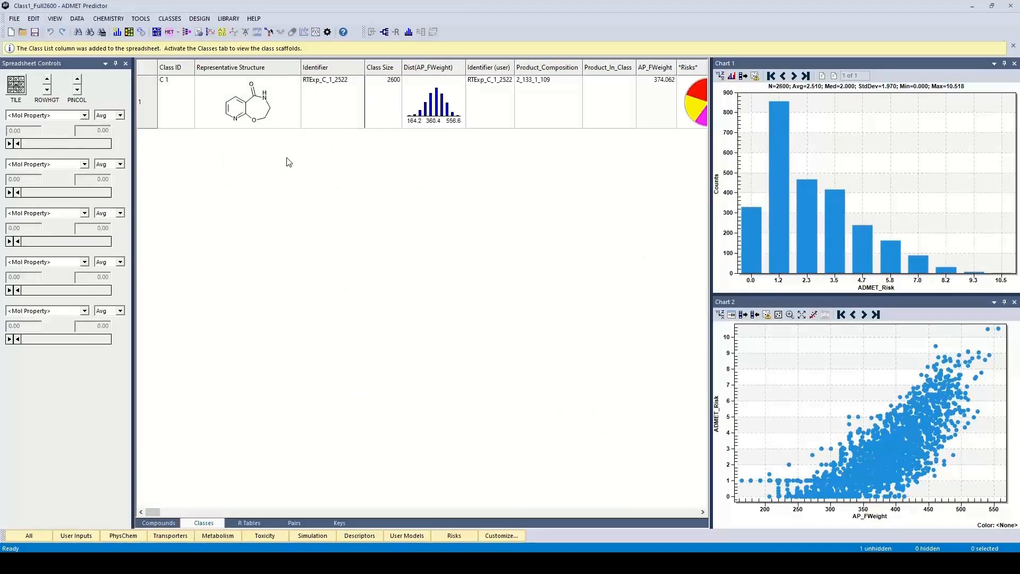
left_click(259, 114)
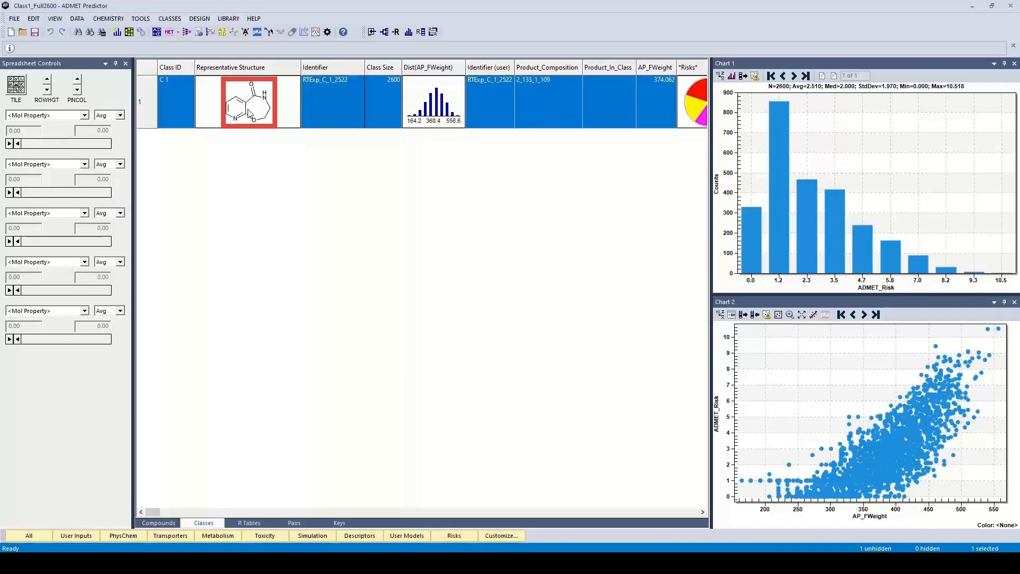
right_click(250, 113)
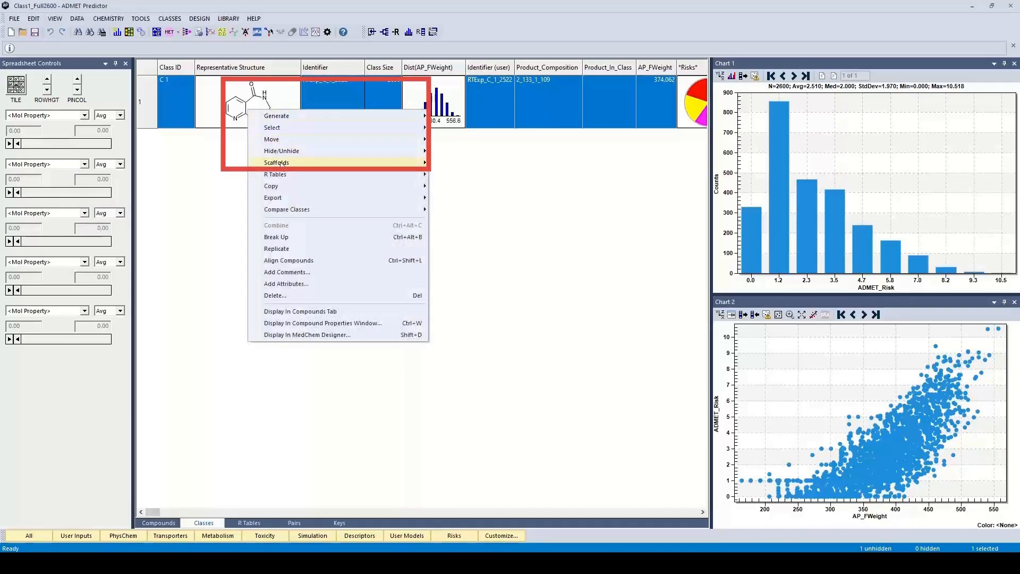
mouse_move(336, 165)
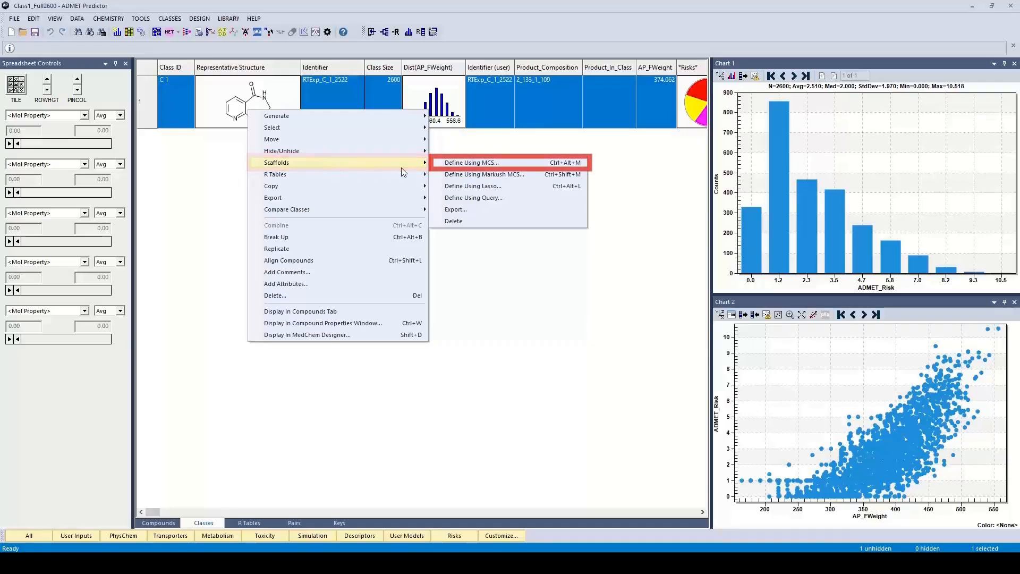
left_click(466, 164)
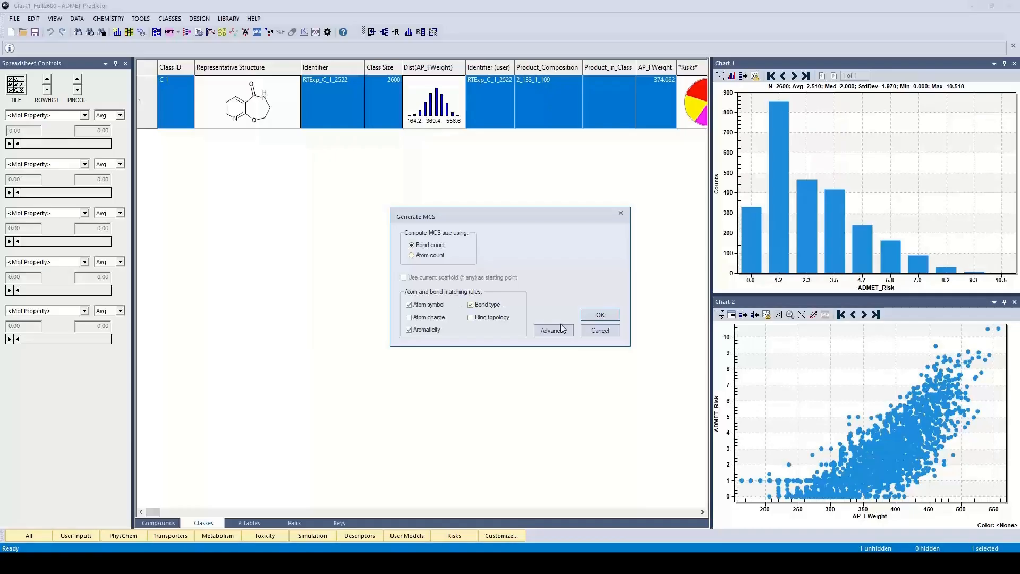
left_click(602, 316)
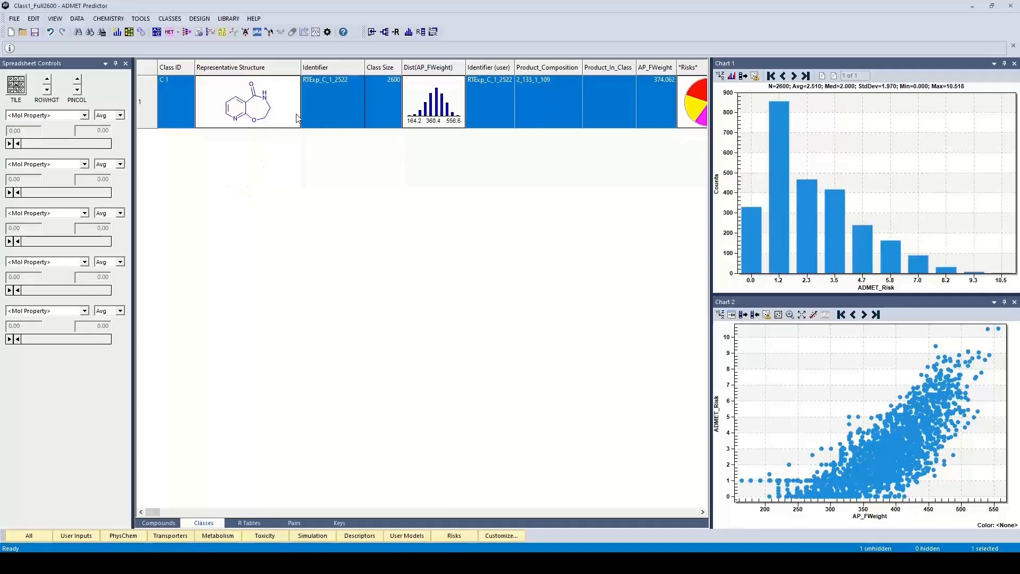
right_click(256, 110)
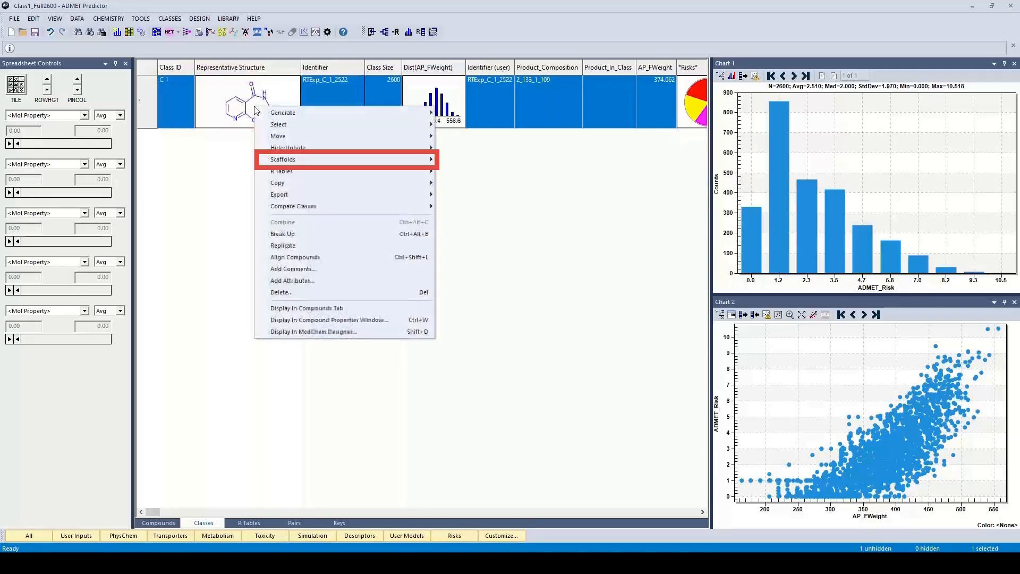
mouse_move(284, 165)
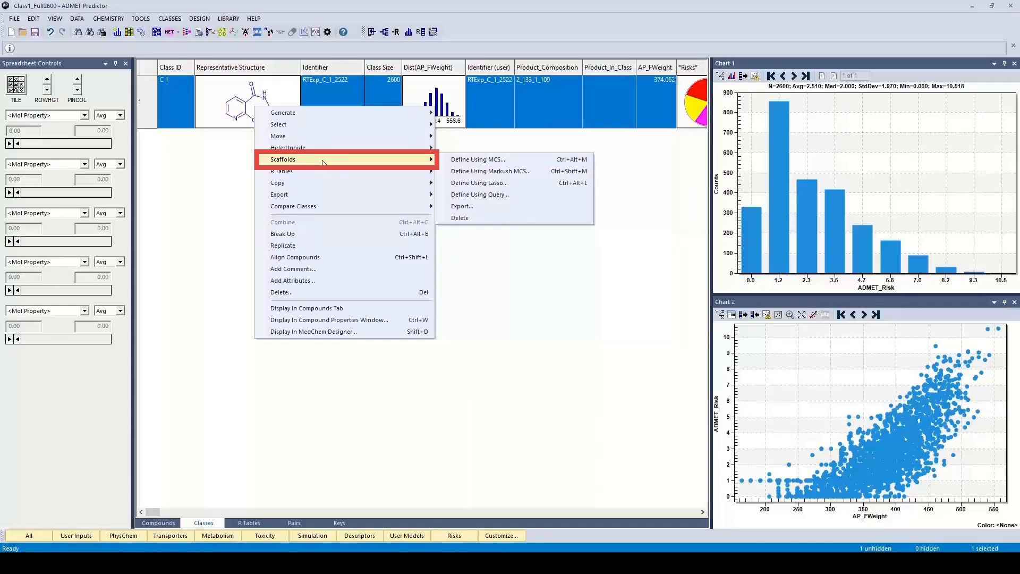
left_click(488, 184)
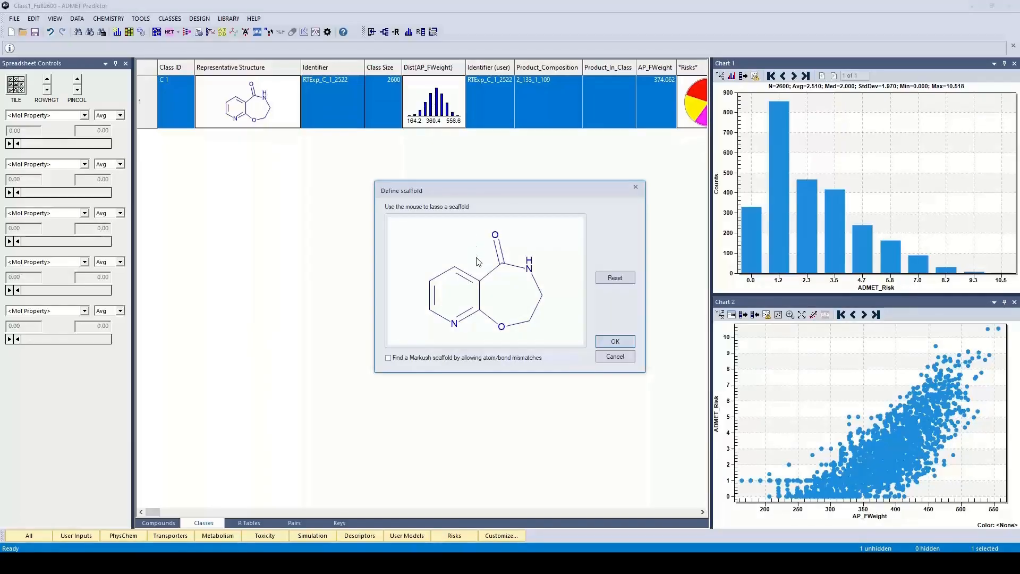
mouse_move(475, 255)
left_mouse_down()
mouse_move(470, 324)
mouse_move(523, 340)
mouse_move(569, 271)
mouse_move(526, 226)
mouse_move(481, 236)
mouse_move(475, 252)
left_mouse_up()
left_click(614, 362)
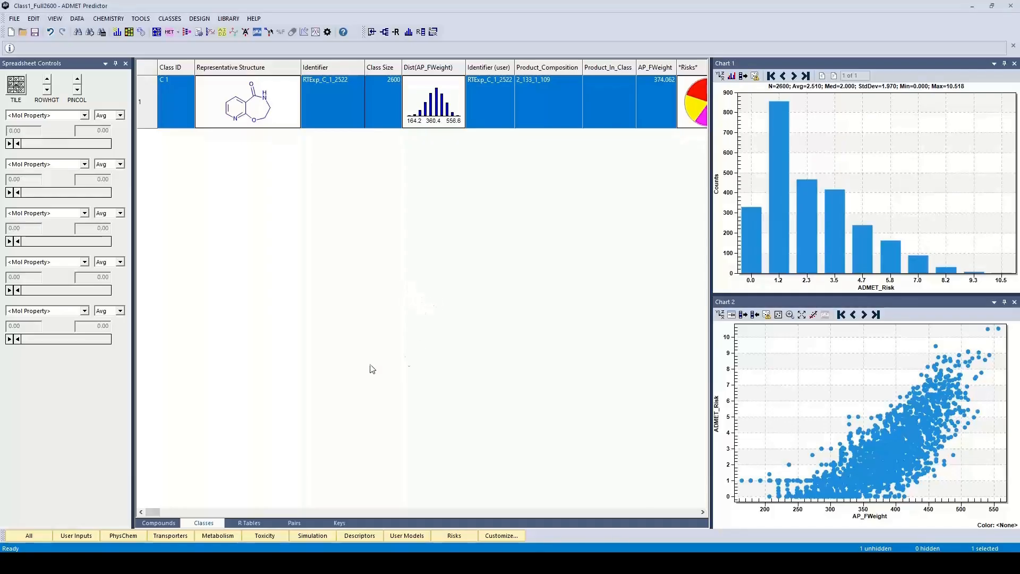
- In the class R table, find the 20 best R-group subsets by lowest ADMET_Risk, with 1 to 3 unconstrained positions and at least 100 compounds each
left_click(256, 524)
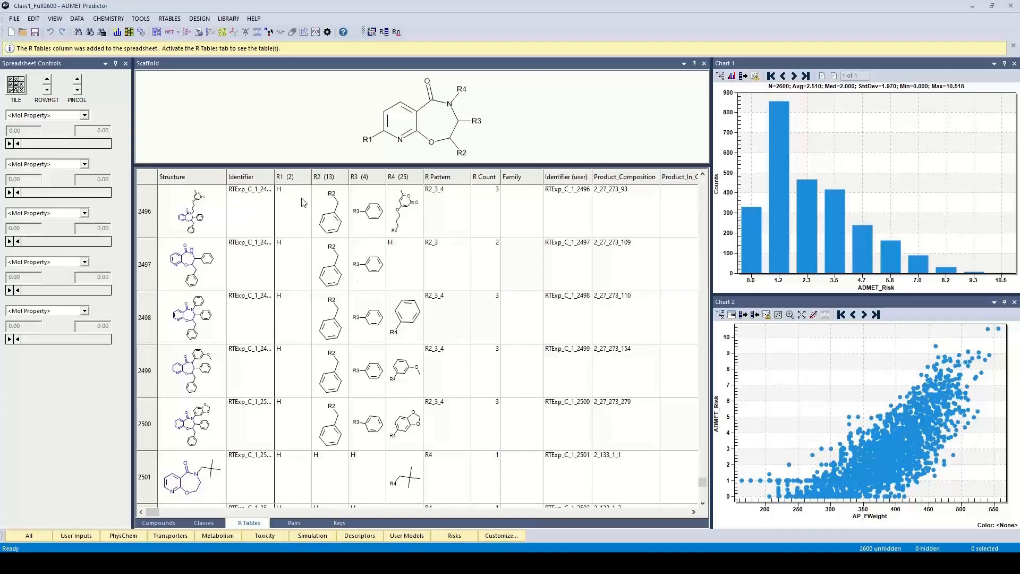
left_click(177, 20)
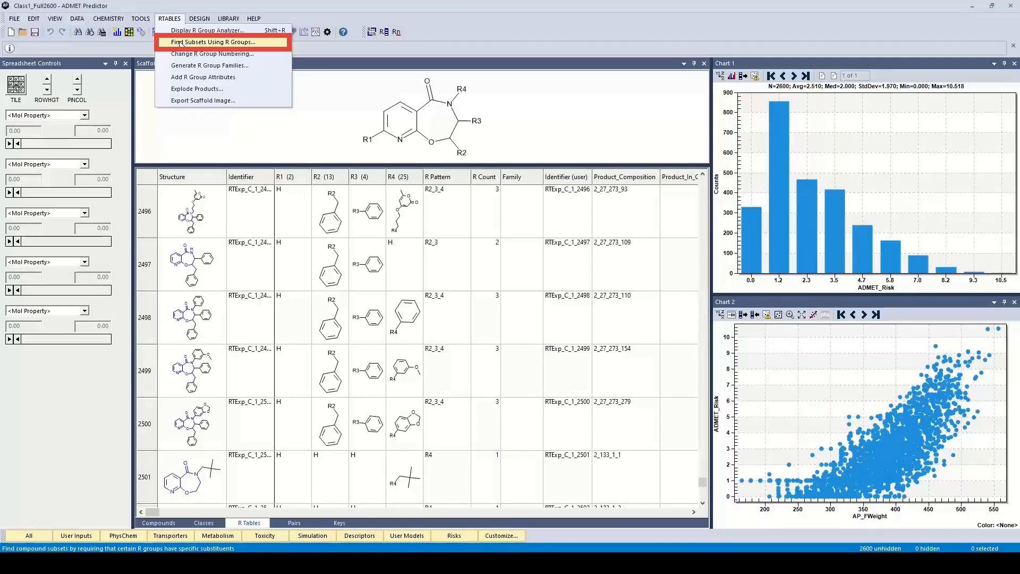
left_click(179, 42)
left_click_drag(228, 102, 365, 135)
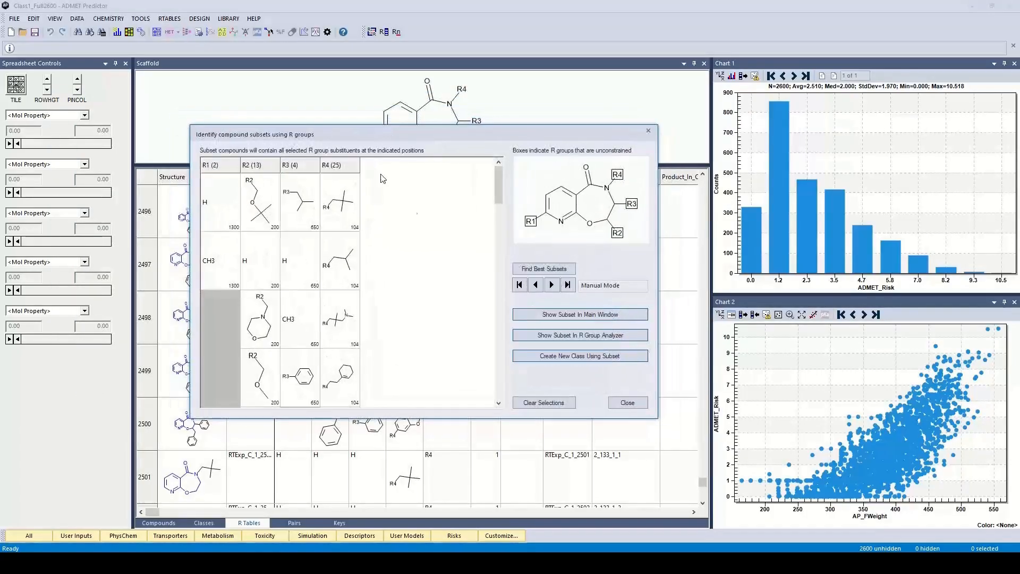
left_click(529, 270)
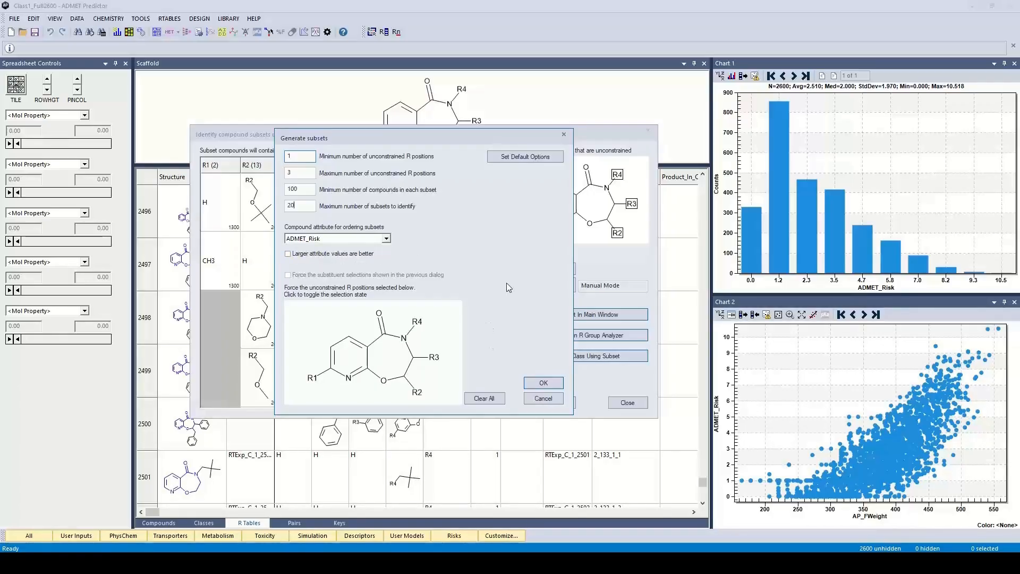
left_click(537, 382)
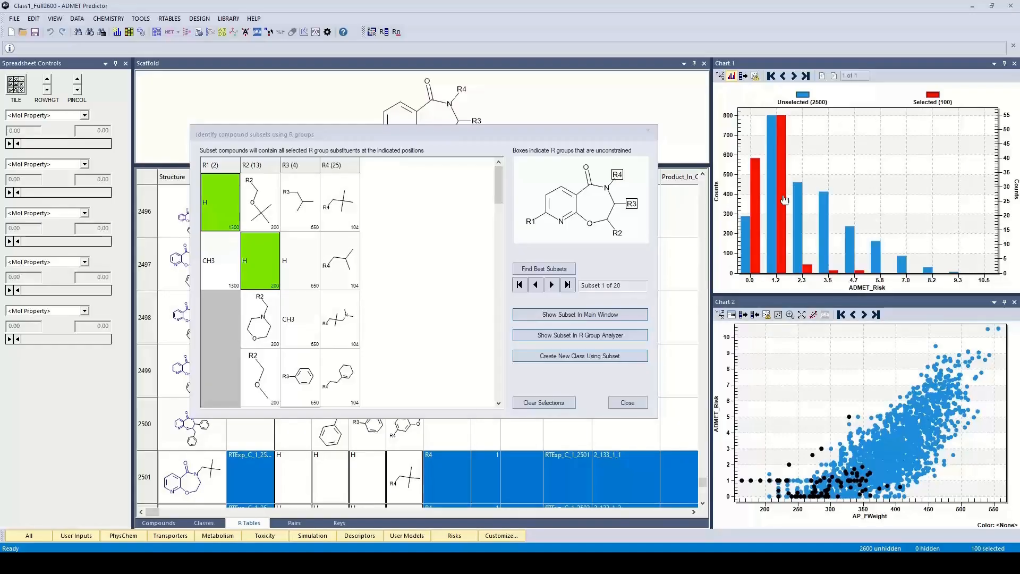
- Compare the ADMET_Risk distributions of R-group subsets 1 to 6, return to subset 1, and close the subset finder
left_click(551, 285)
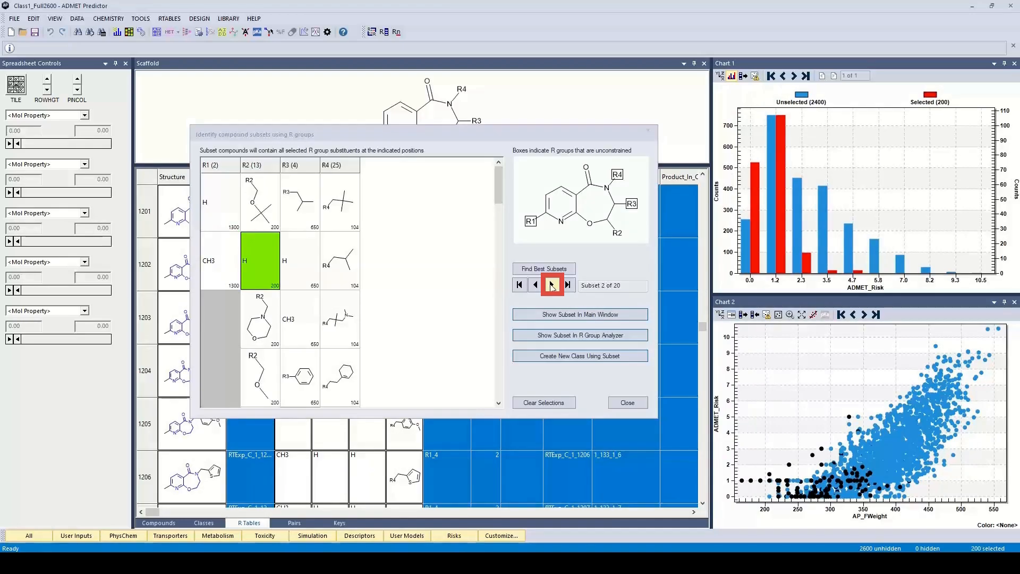
left_click(551, 286)
left_click(551, 285)
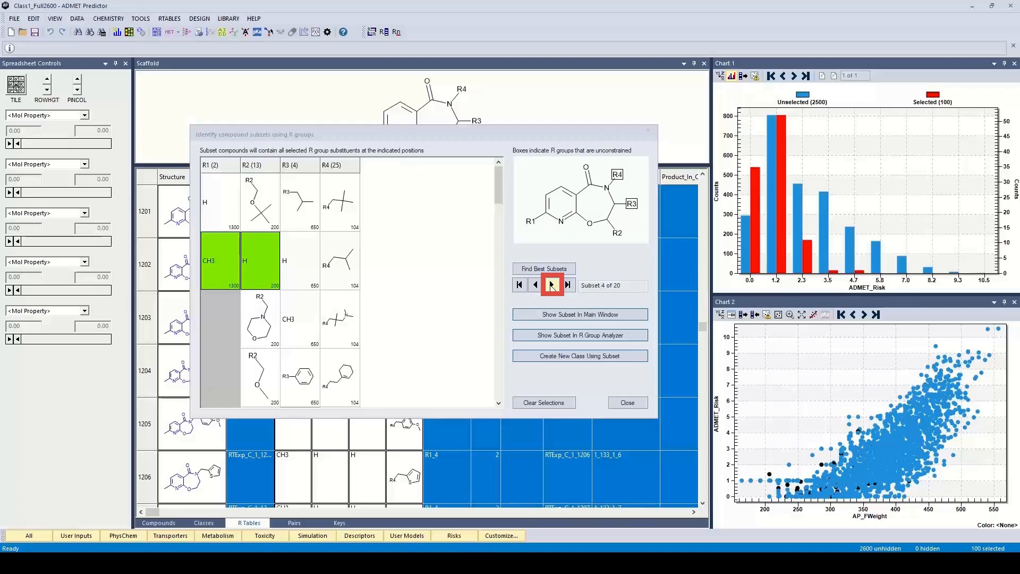
left_click(552, 286)
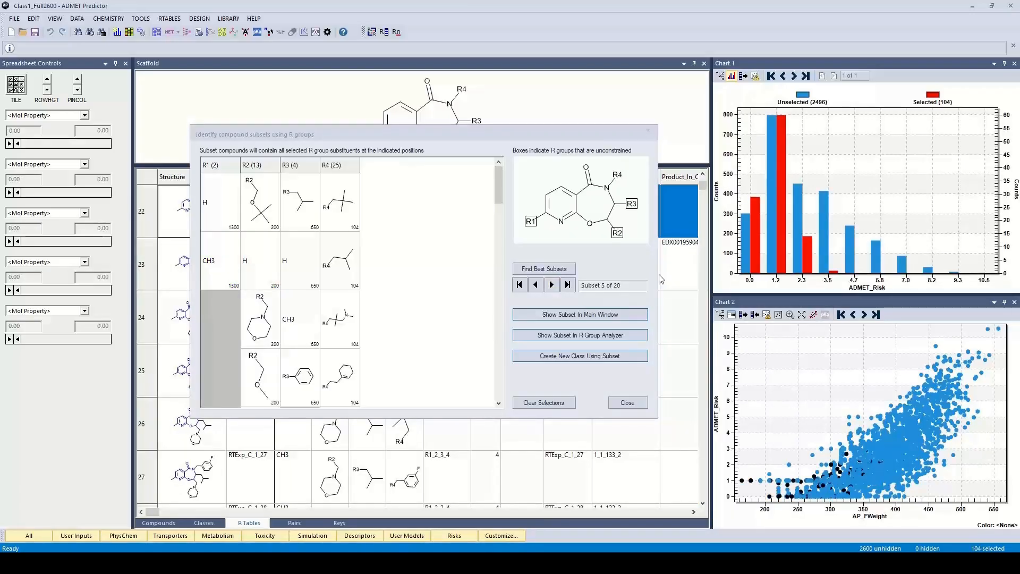
left_click(551, 285)
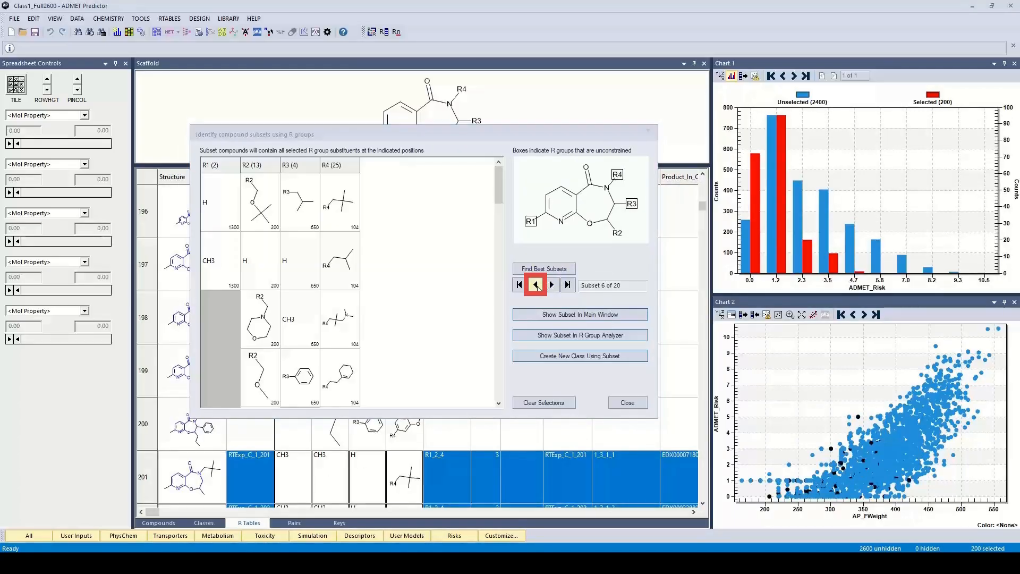
left_click(538, 287)
left_click(538, 287)
left_click(538, 287)
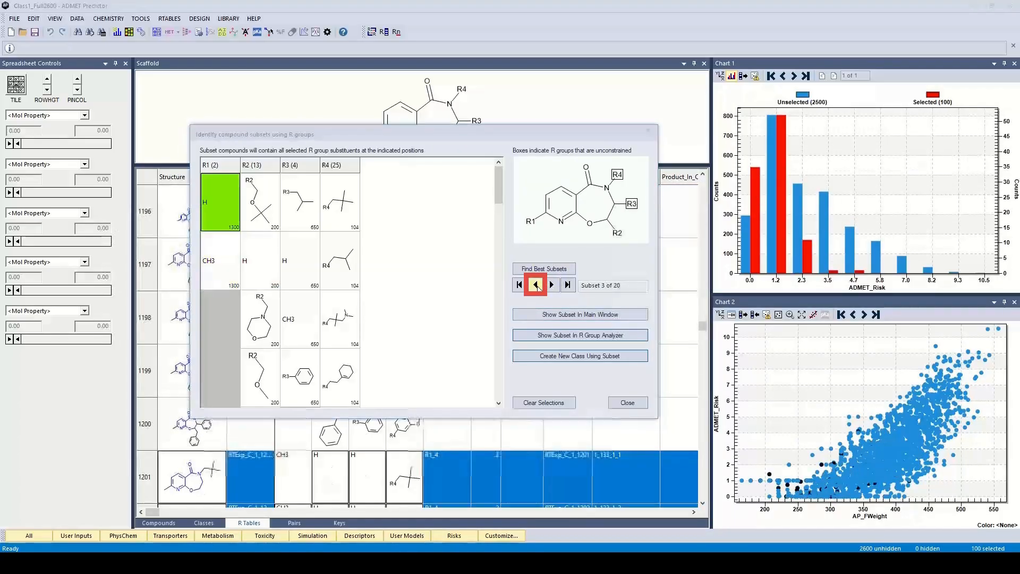
left_click(538, 287)
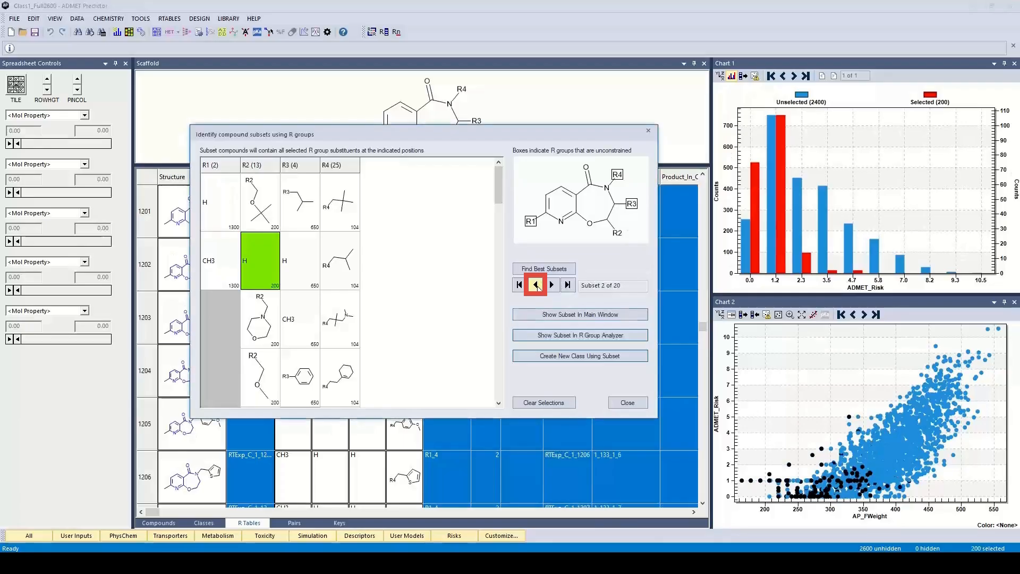
left_click(538, 287)
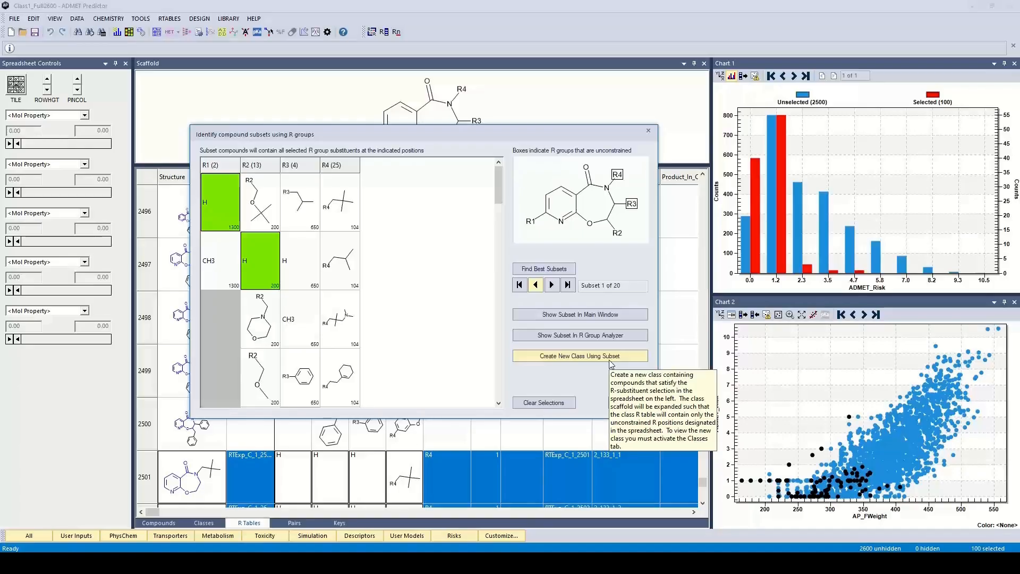
left_click(633, 403)
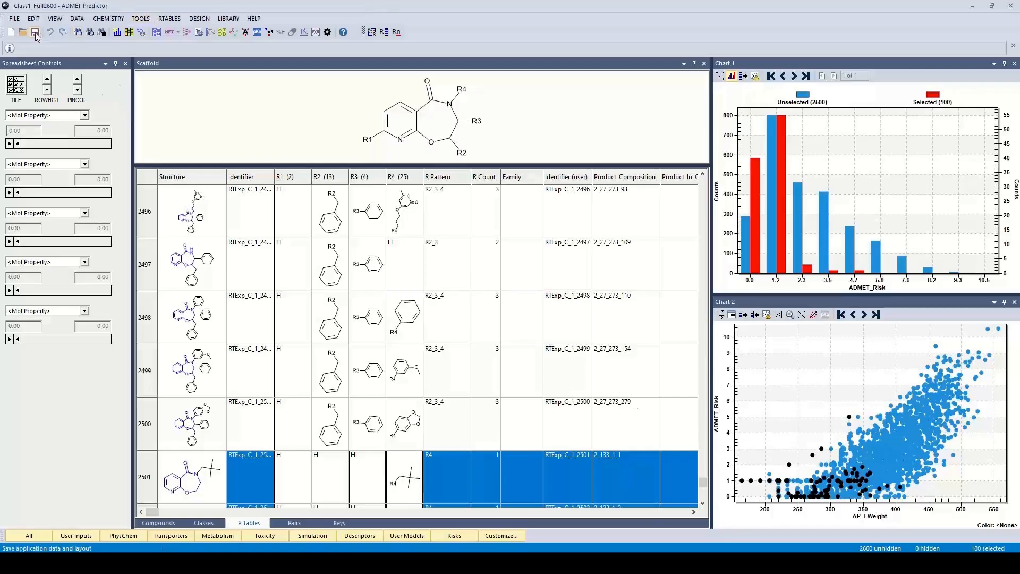
- Open Enamine_Discovery_2000.sdf with all compound attributes loaded, discarding the changes to Class1_Full2600
left_click(14, 18)
left_click(21, 45)
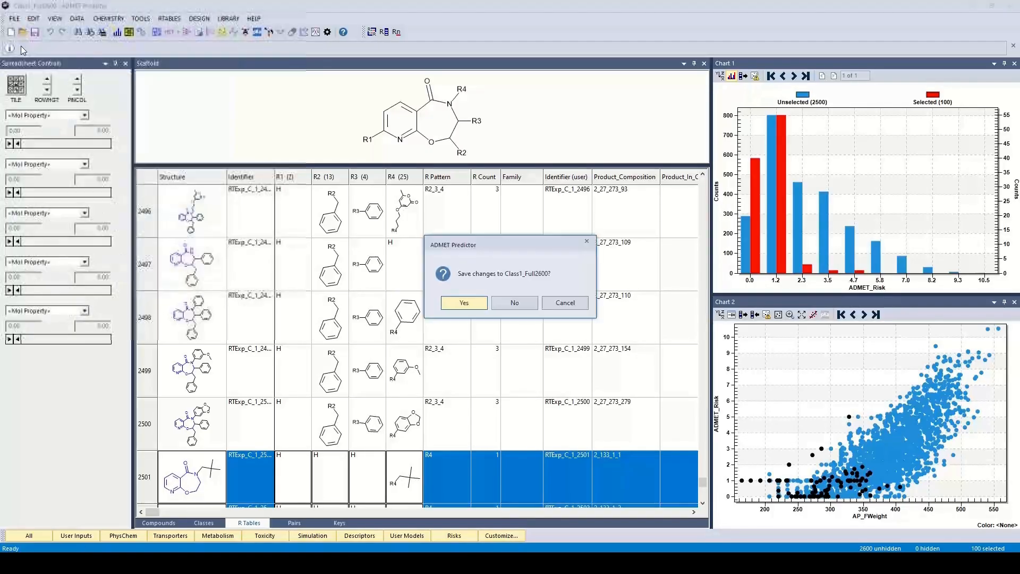
left_click(507, 302)
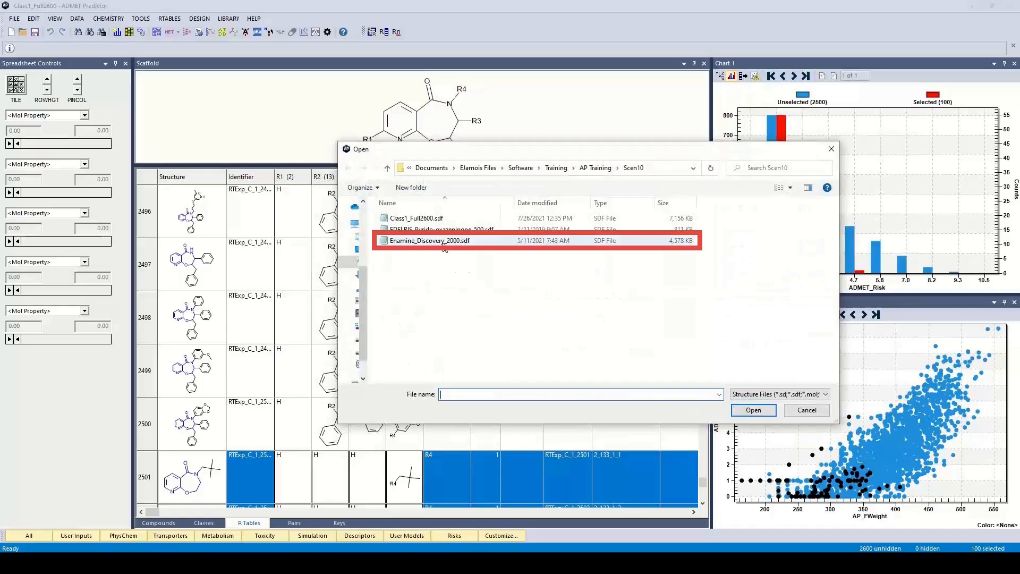
left_click(444, 241)
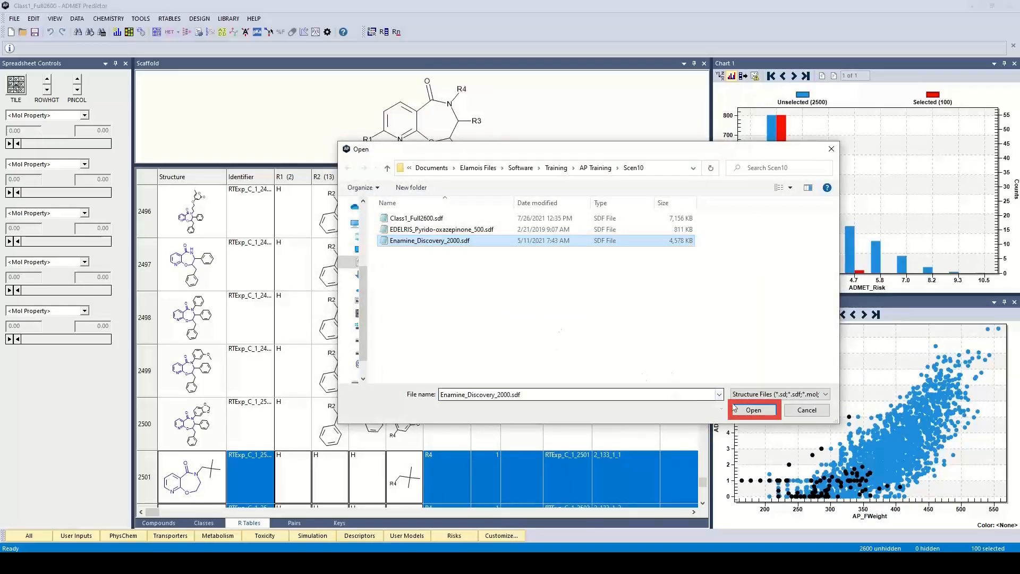
left_click(751, 411)
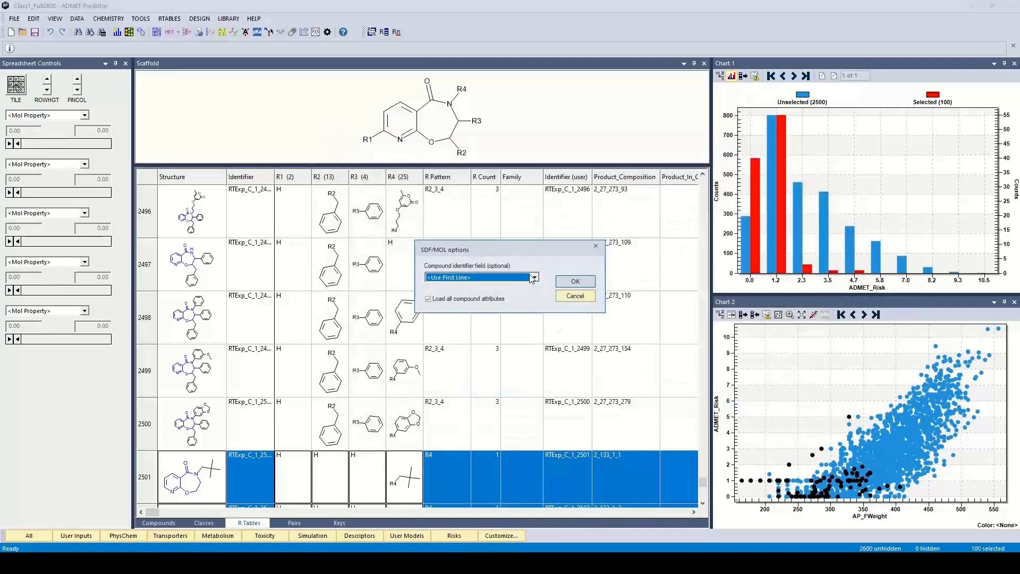
left_click(575, 281)
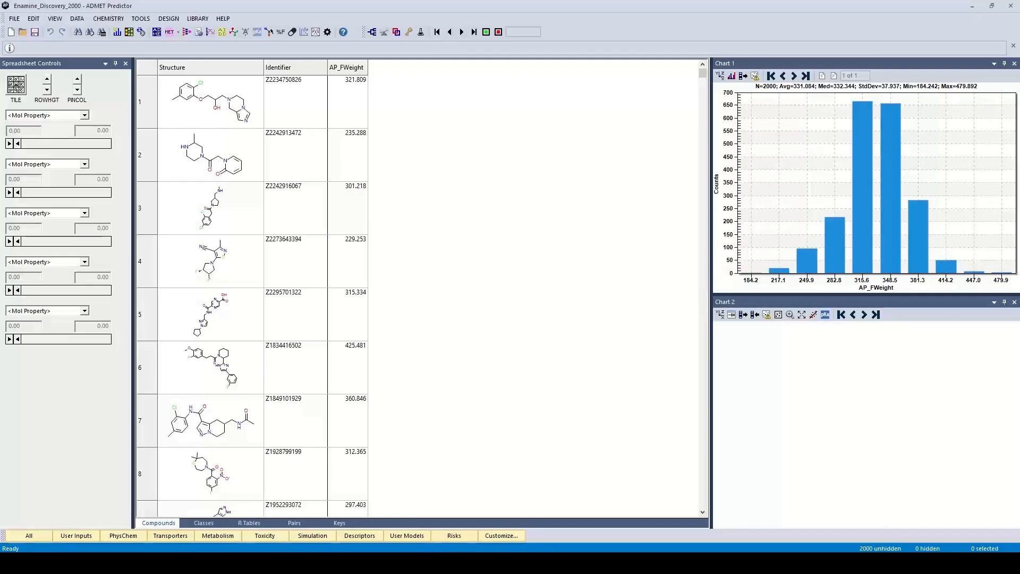
- Calculate the physicochemical, transporter, metabolism, toxicity and modeling descriptor properties of the loaded compounds at pH 7.4
left_click(75, 18)
left_click(80, 30)
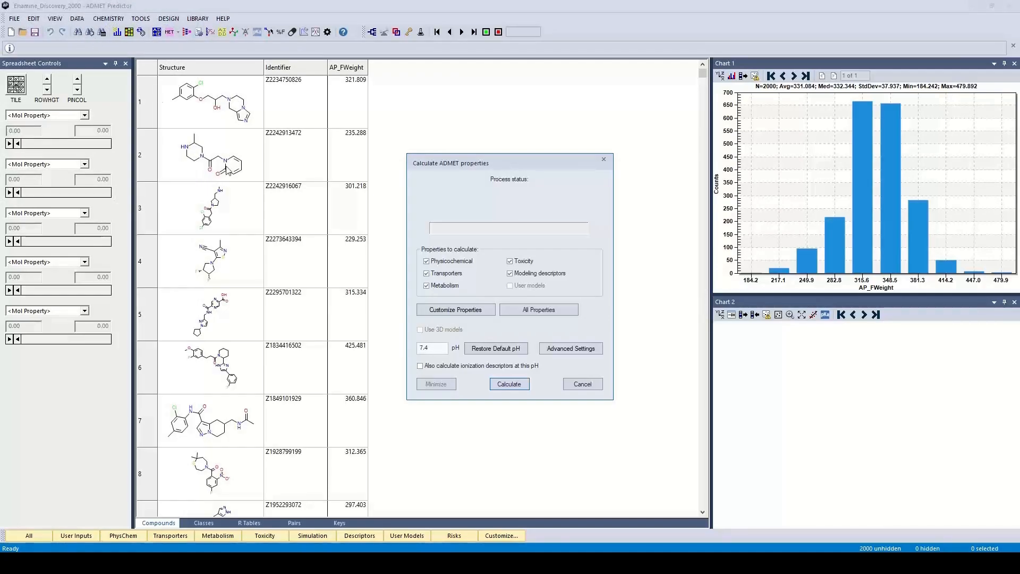
left_click(505, 384)
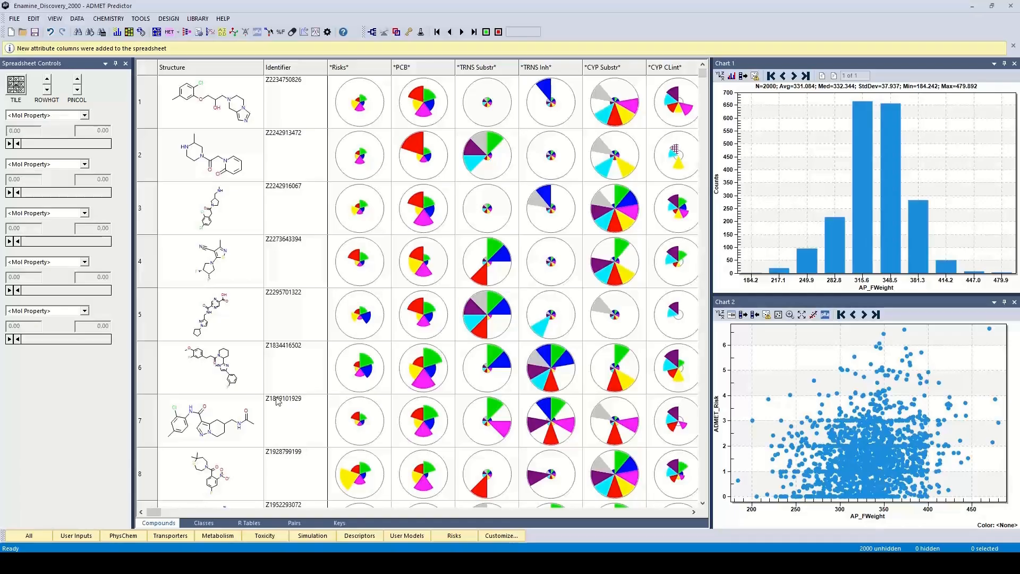
- Generate compound pairs on S+Sw with at most 20 mismatches, minimum Tanimoto similarity 0.65, 1 change site and minimum difference 0
left_click(108, 19)
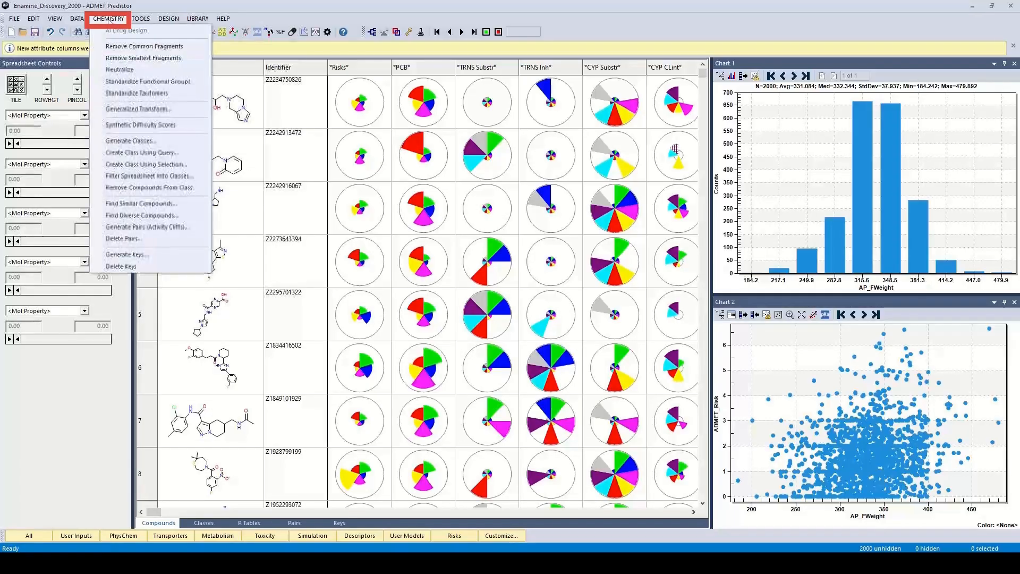
left_click(126, 227)
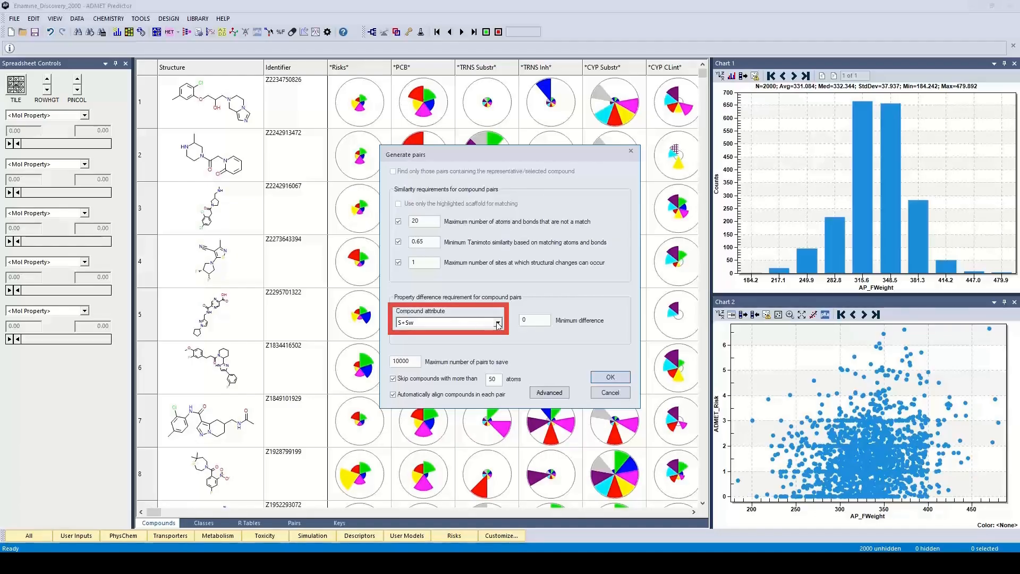
mouse_move(481, 328)
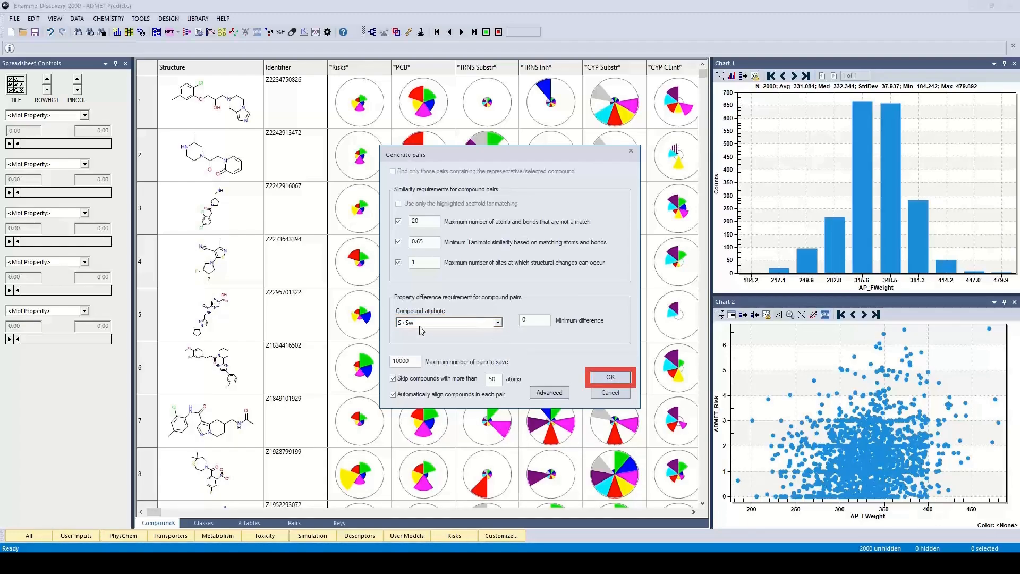
left_click(610, 377)
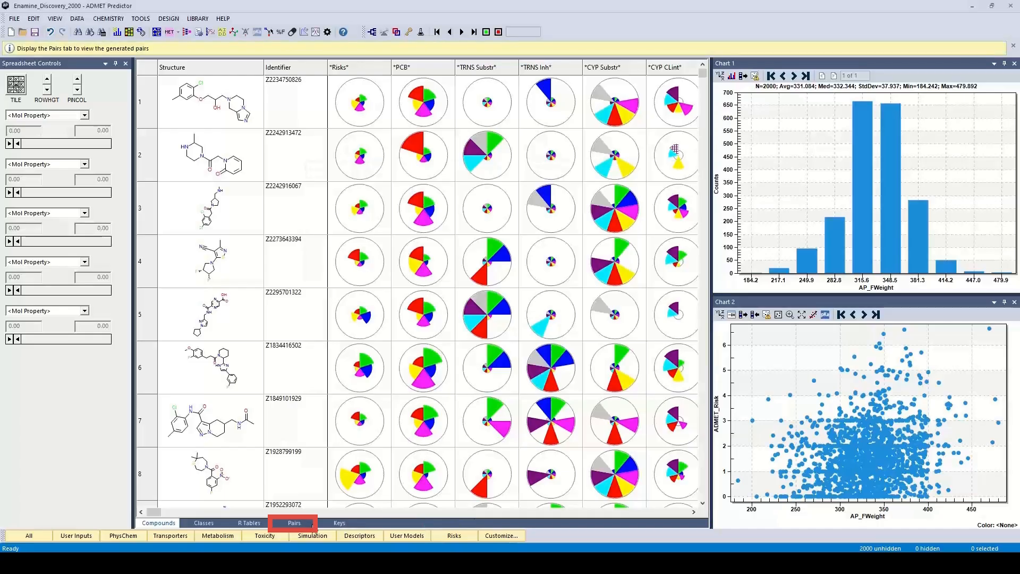
- Display the generated compound pairs and sort them by Change(S+Sw) in descending order
left_click(294, 524)
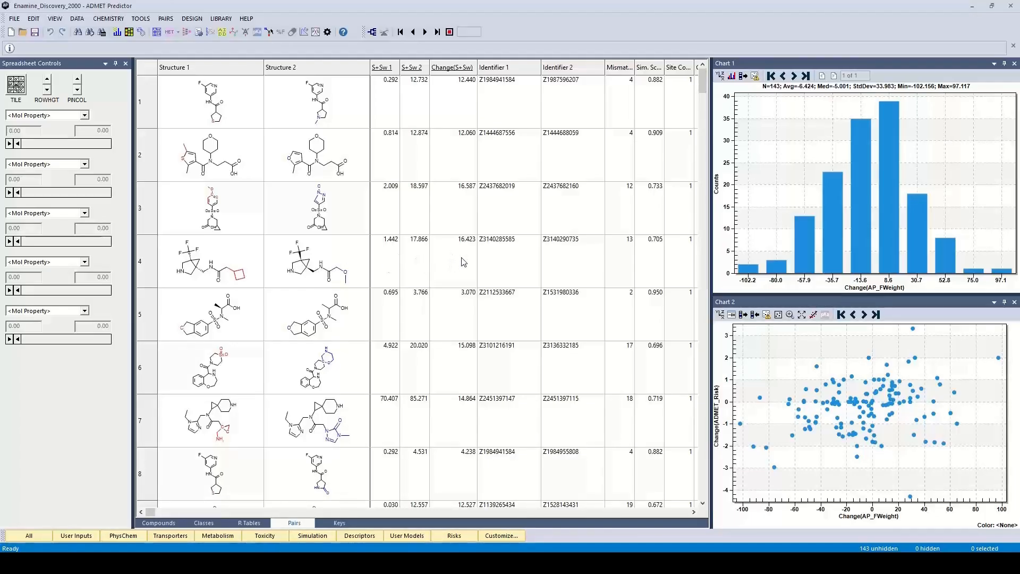
left_click(456, 69)
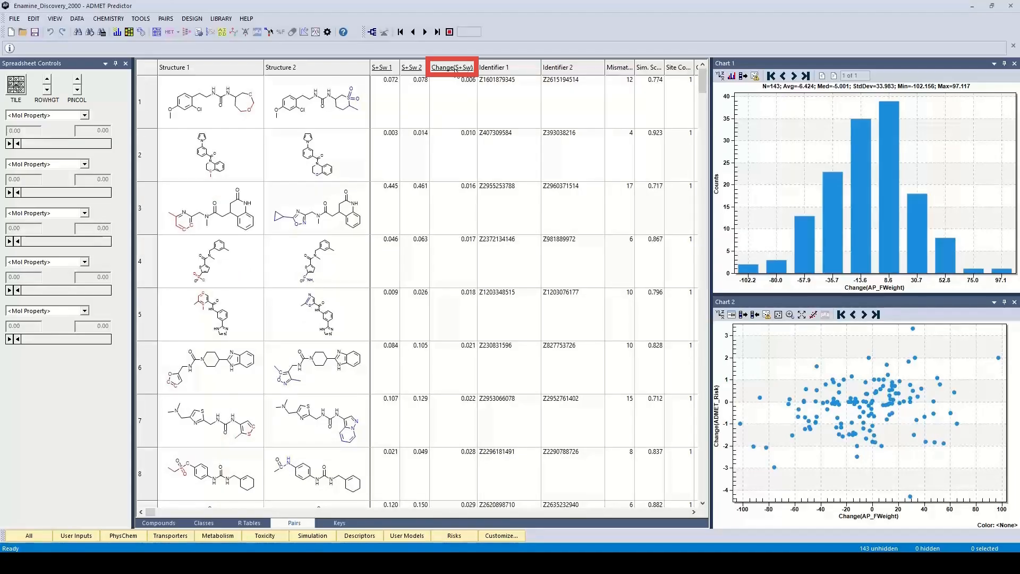
left_click(456, 69)
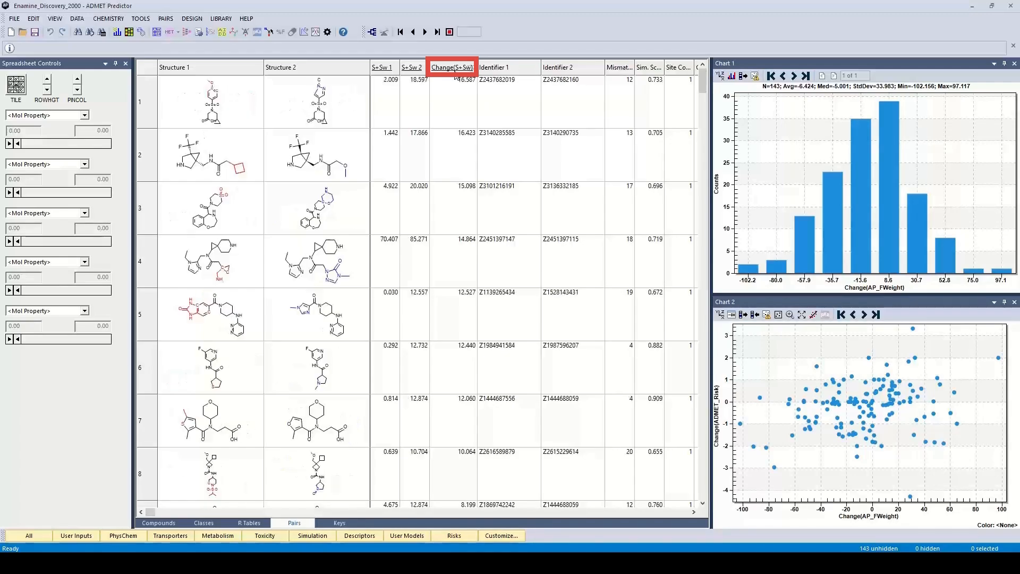